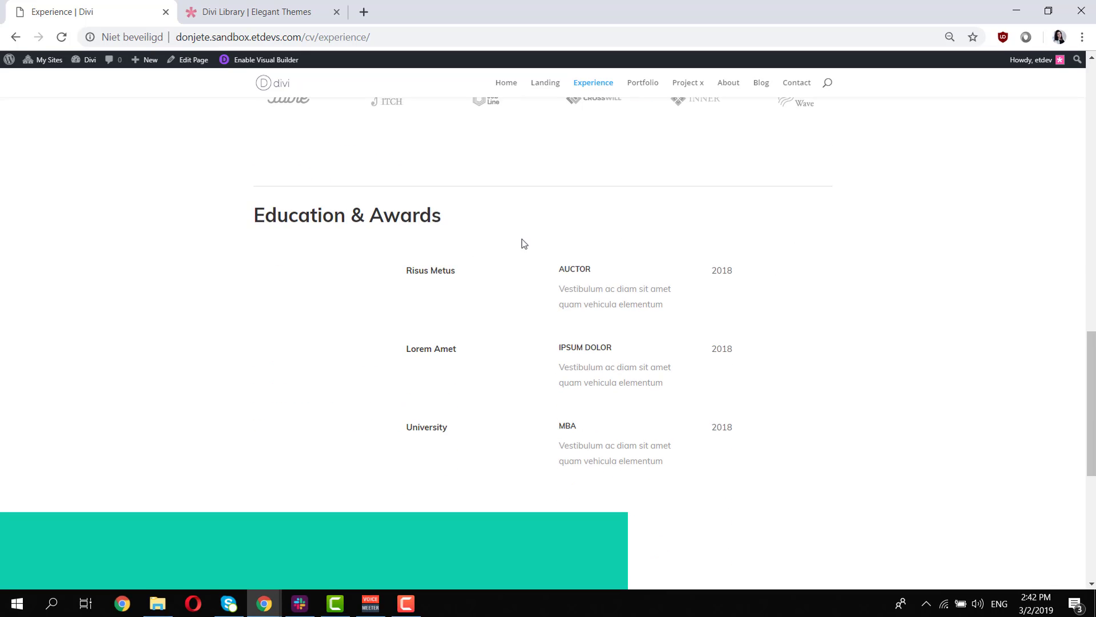
Browse the layout packs in the Divi Library and open the Professional CV layout pack.
{"action": "left_click", "coordinate": [305, 14]}
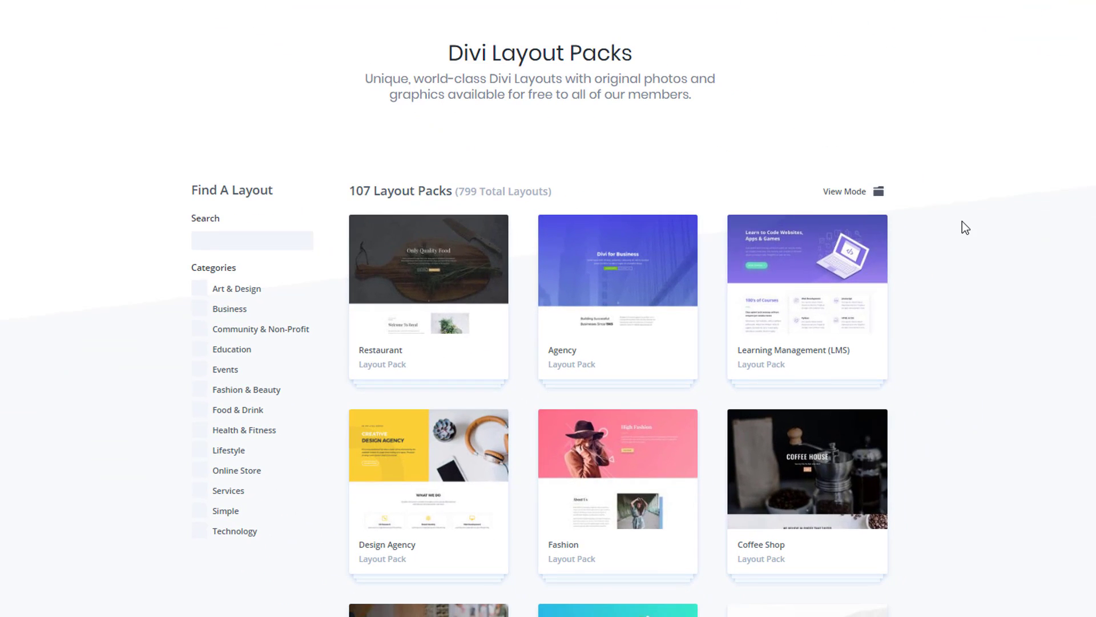
{"action": "scroll", "coordinate": [962, 222], "scroll_direction": "down", "scroll_amount": 8}
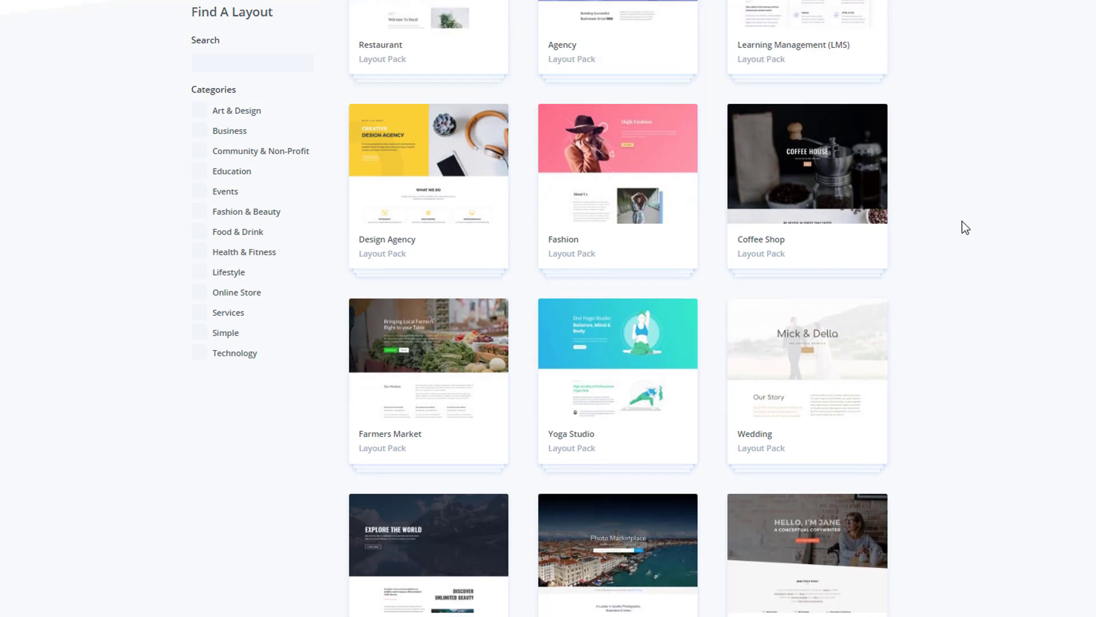
{"action": "scroll", "coordinate": [964, 227], "scroll_direction": "down", "scroll_amount": 20}
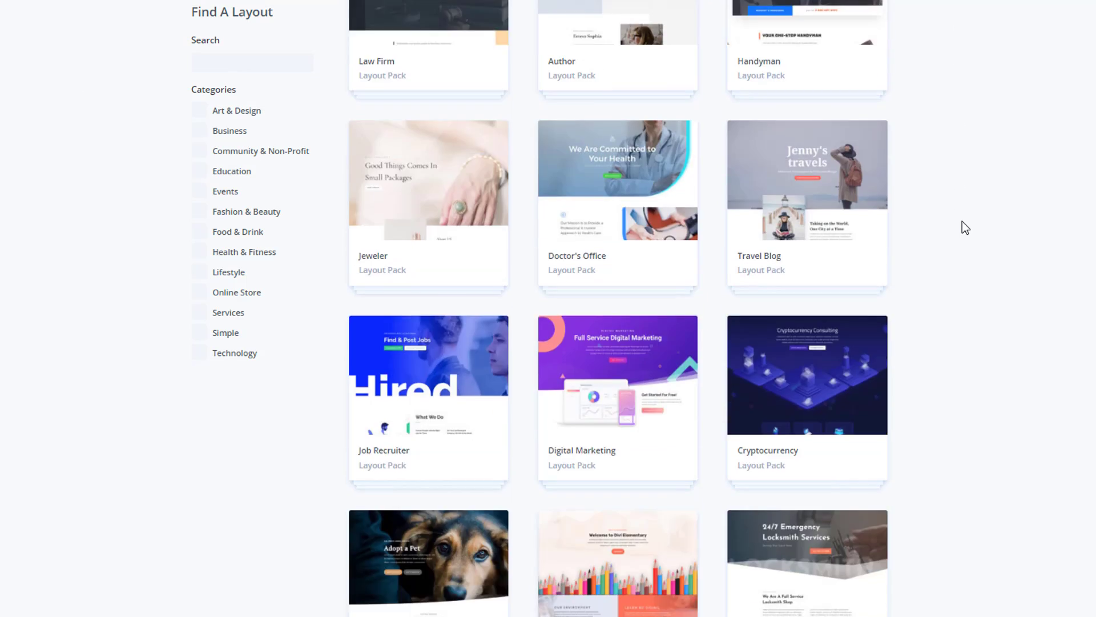
{"action": "scroll", "coordinate": [962, 221], "scroll_direction": "down", "scroll_amount": 20}
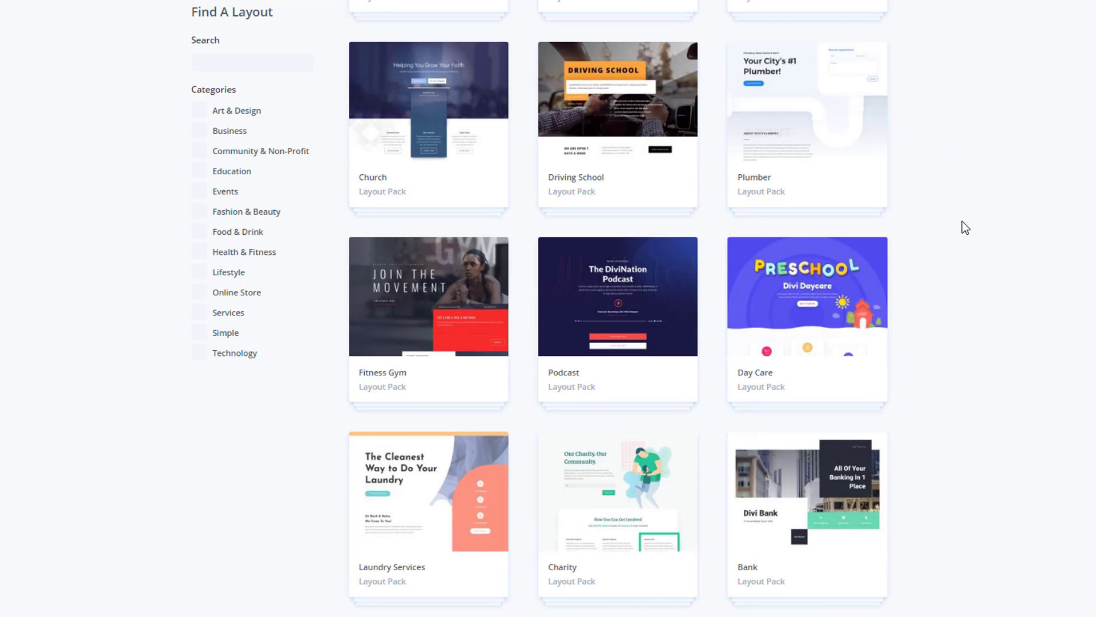
{"action": "scroll", "coordinate": [965, 228], "scroll_direction": "down", "scroll_amount": 15}
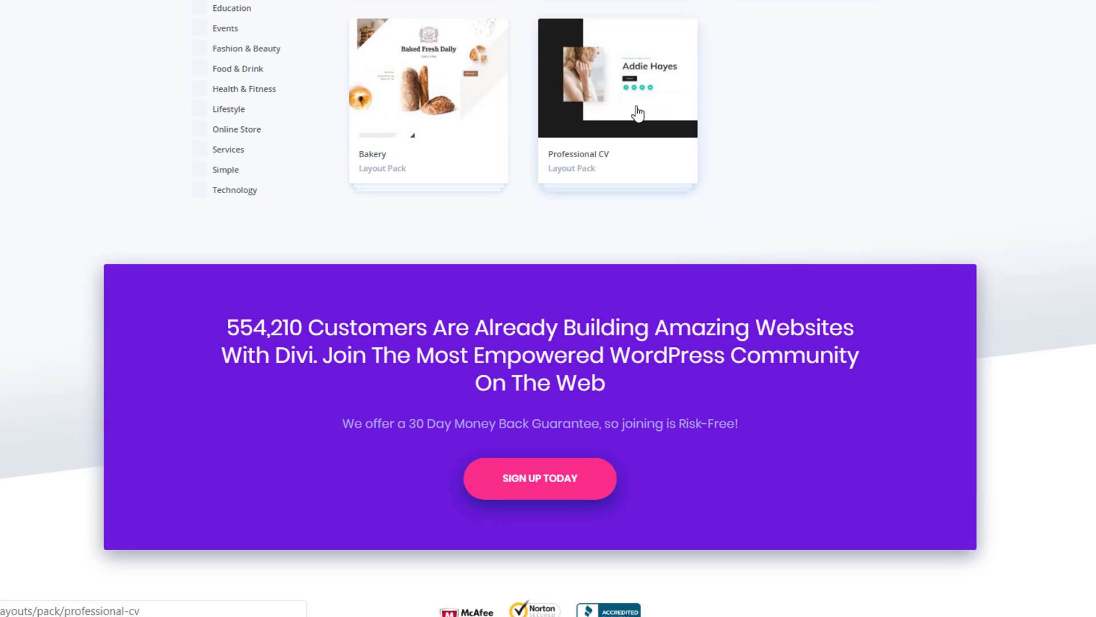
{"action": "left_click", "coordinate": [634, 108]}
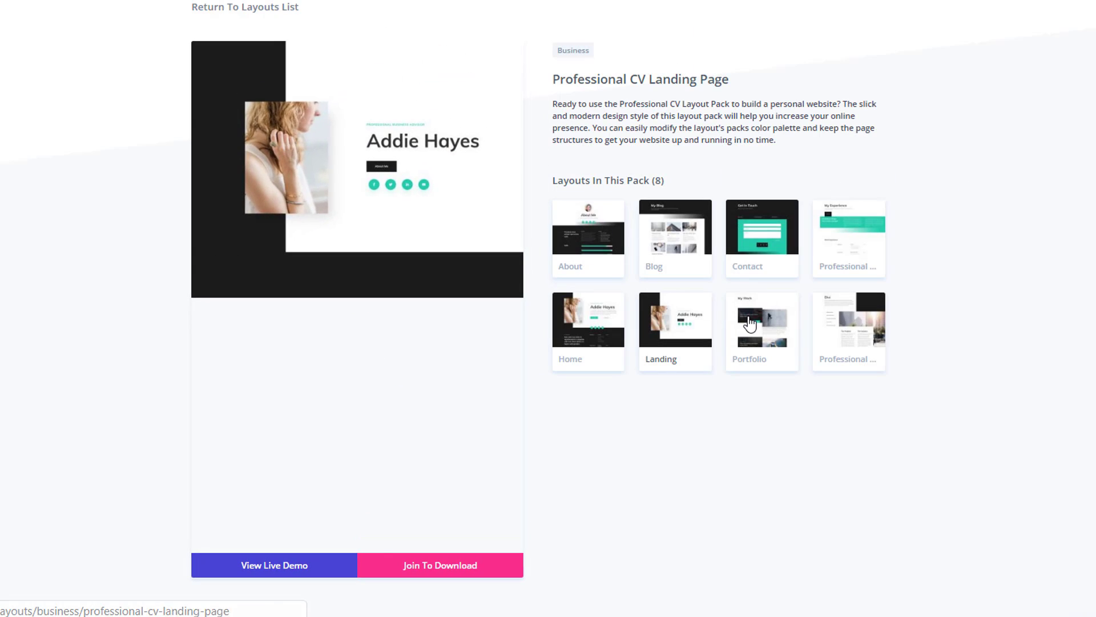
Open the live demo of the pack's Home layout and review its sections down to Awards & Education.
{"action": "left_click", "coordinate": [762, 323]}
{"action": "left_click", "coordinate": [609, 312]}
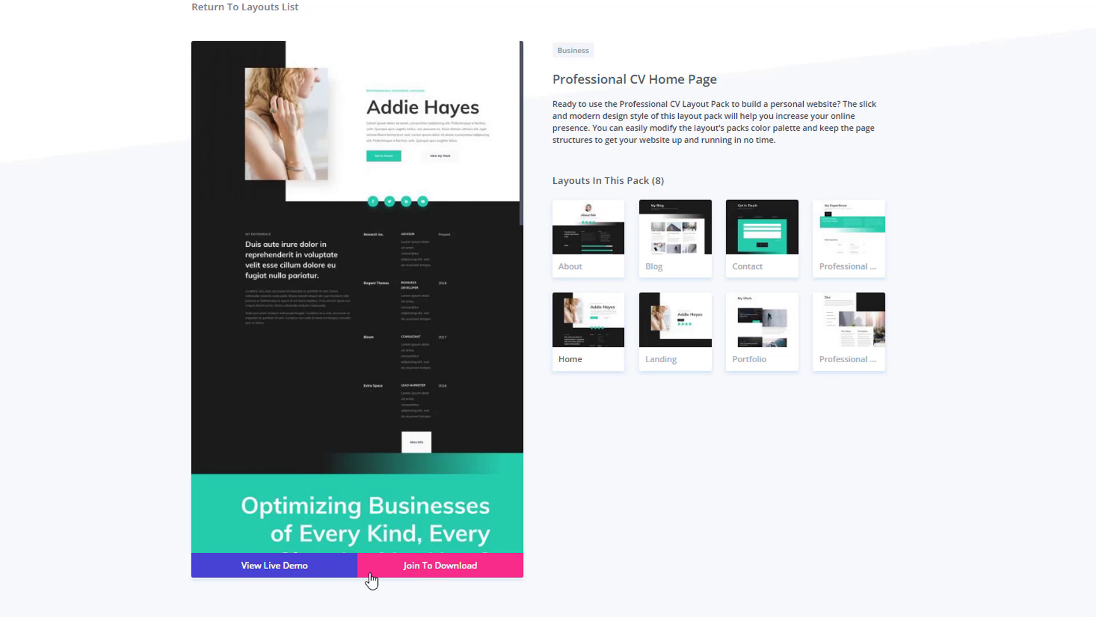
{"action": "left_click", "coordinate": [328, 573]}
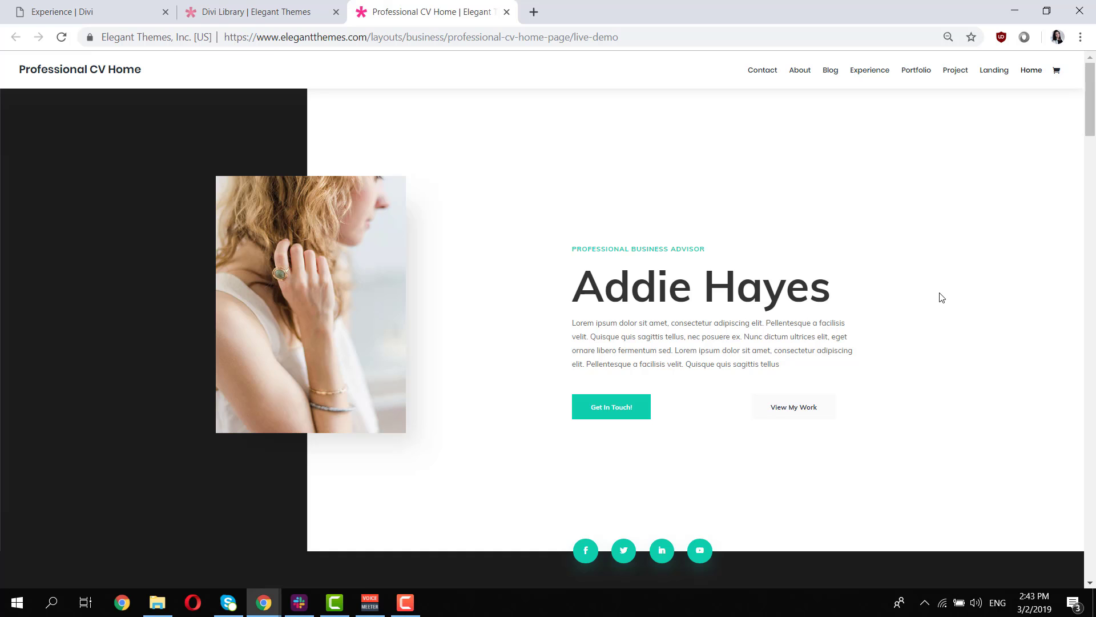
{"action": "scroll", "coordinate": [941, 298], "scroll_direction": "down", "scroll_amount": 15}
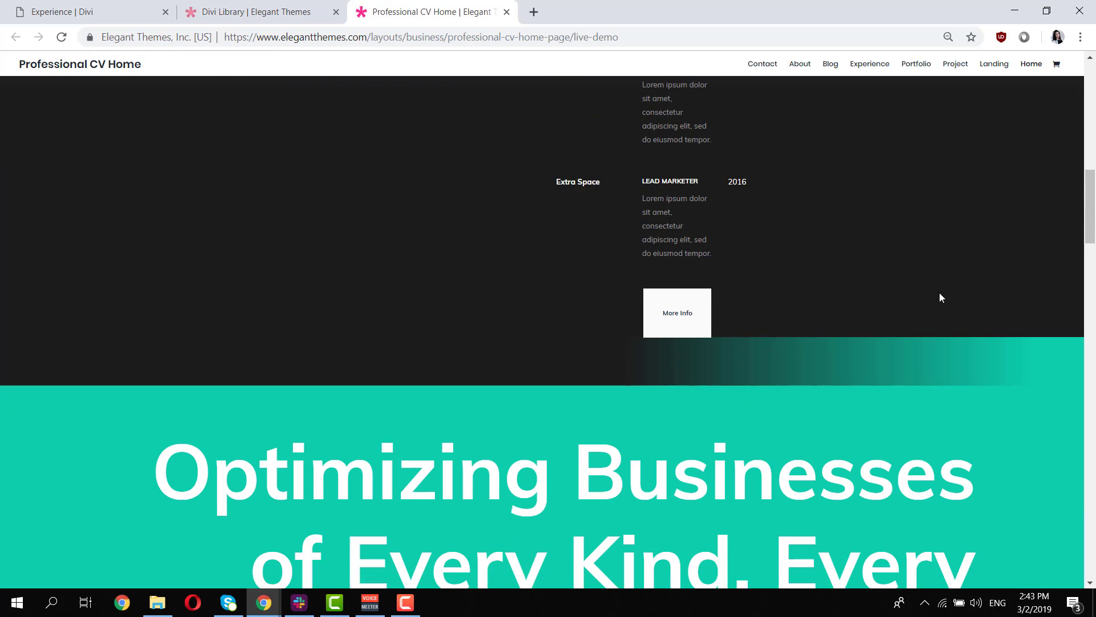
{"action": "scroll", "coordinate": [939, 293], "scroll_direction": "down", "scroll_amount": 7}
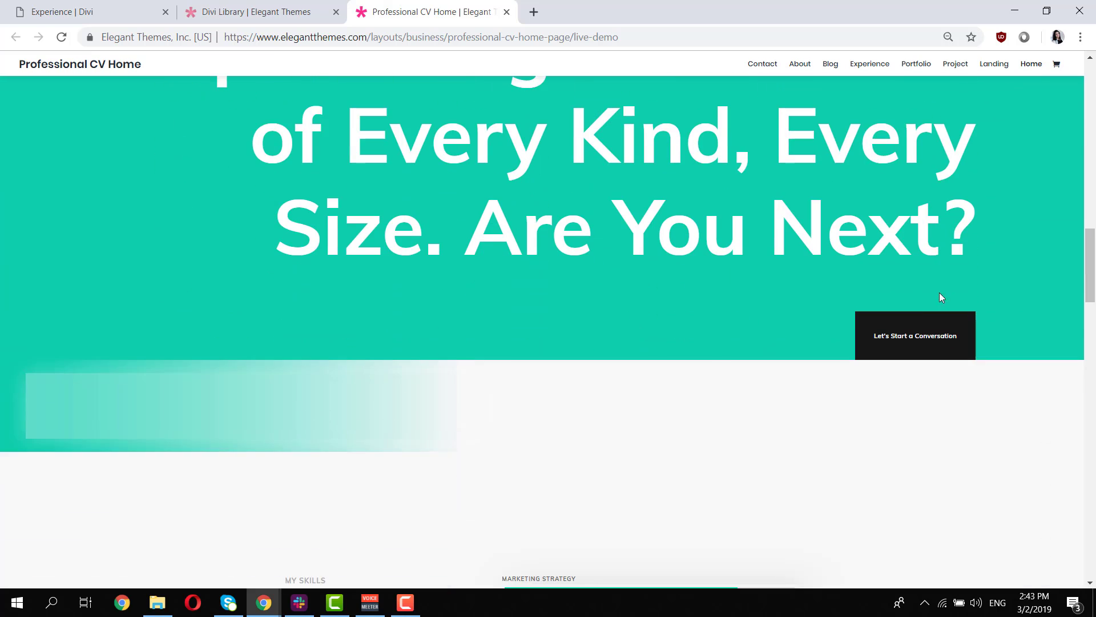
{"action": "scroll", "coordinate": [941, 297], "scroll_direction": "down", "scroll_amount": 3}
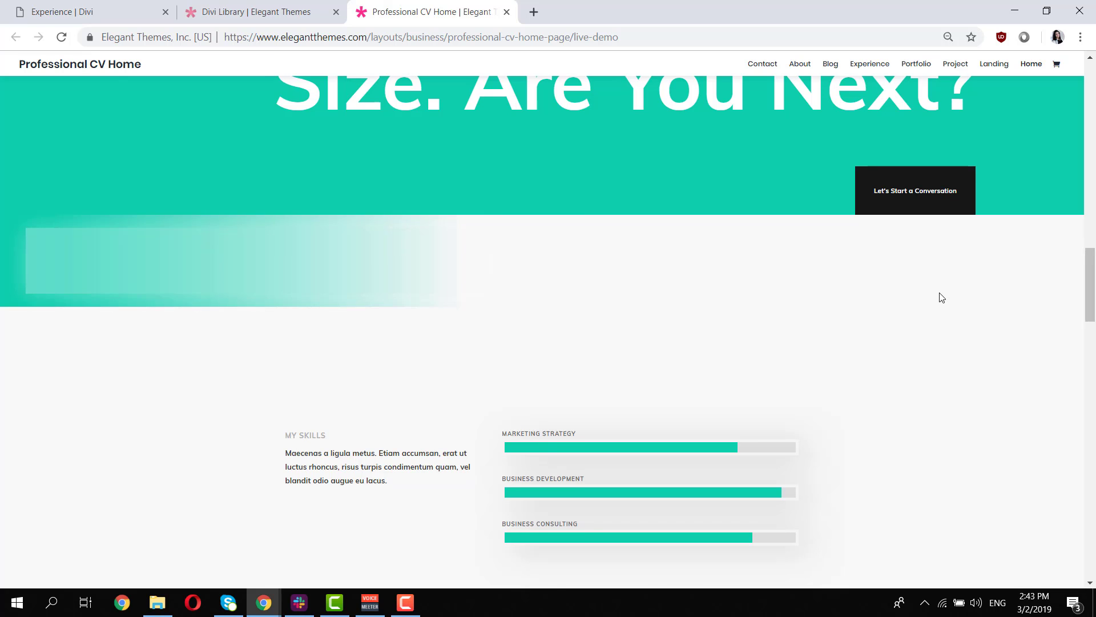
{"action": "scroll", "coordinate": [941, 298], "scroll_direction": "down", "scroll_amount": 3}
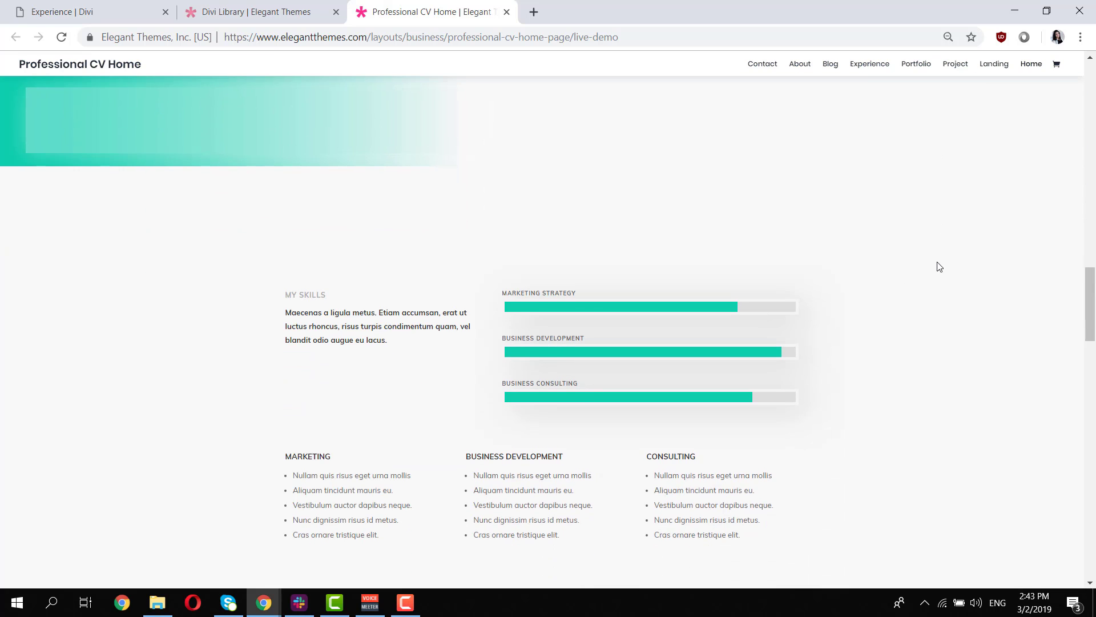
{"action": "scroll", "coordinate": [940, 267], "scroll_direction": "down", "scroll_amount": 12}
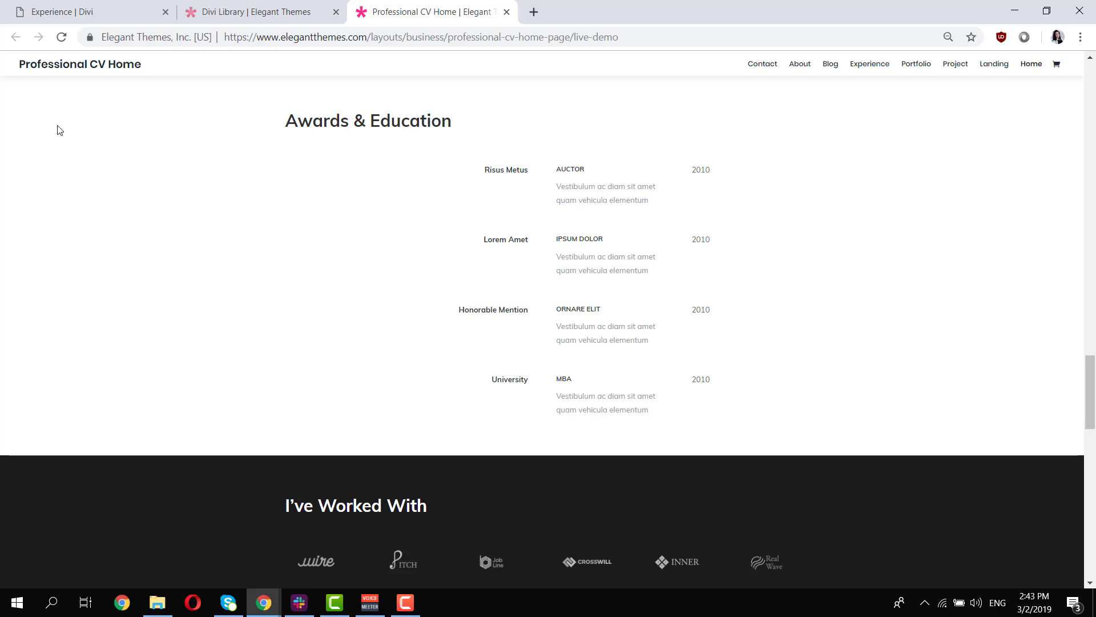
Return to the Divi site, open its WordPress dashboard in a new tab and start a new page.
{"action": "left_click", "coordinate": [58, 13]}
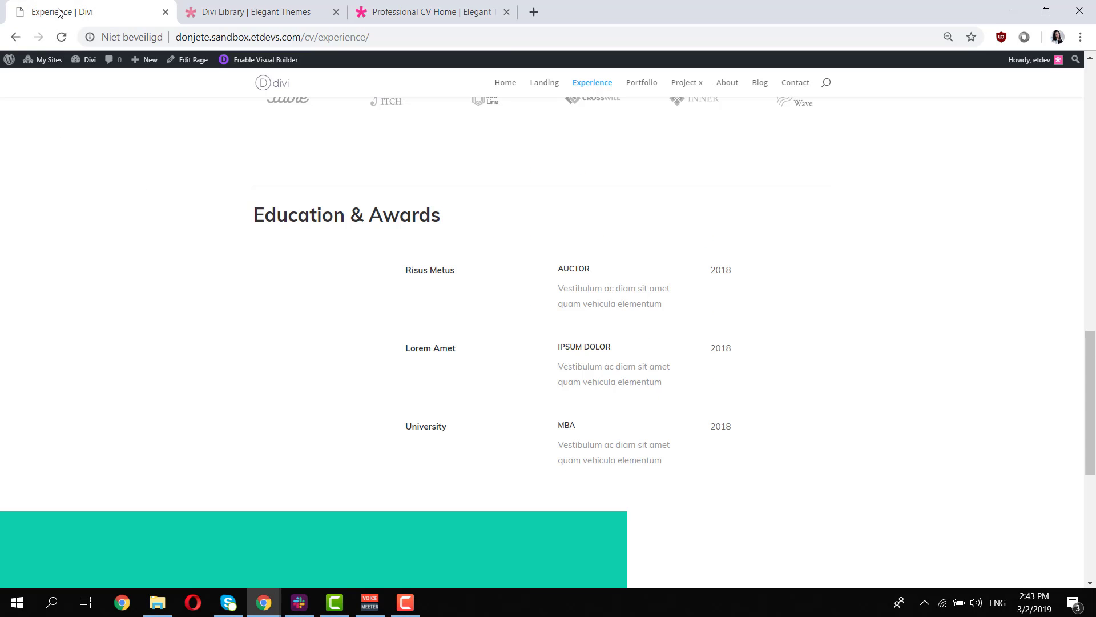
{"action": "right_click", "coordinate": [8, 63]}
{"action": "left_click", "coordinate": [57, 71]}
{"action": "left_click", "coordinate": [171, 12]}
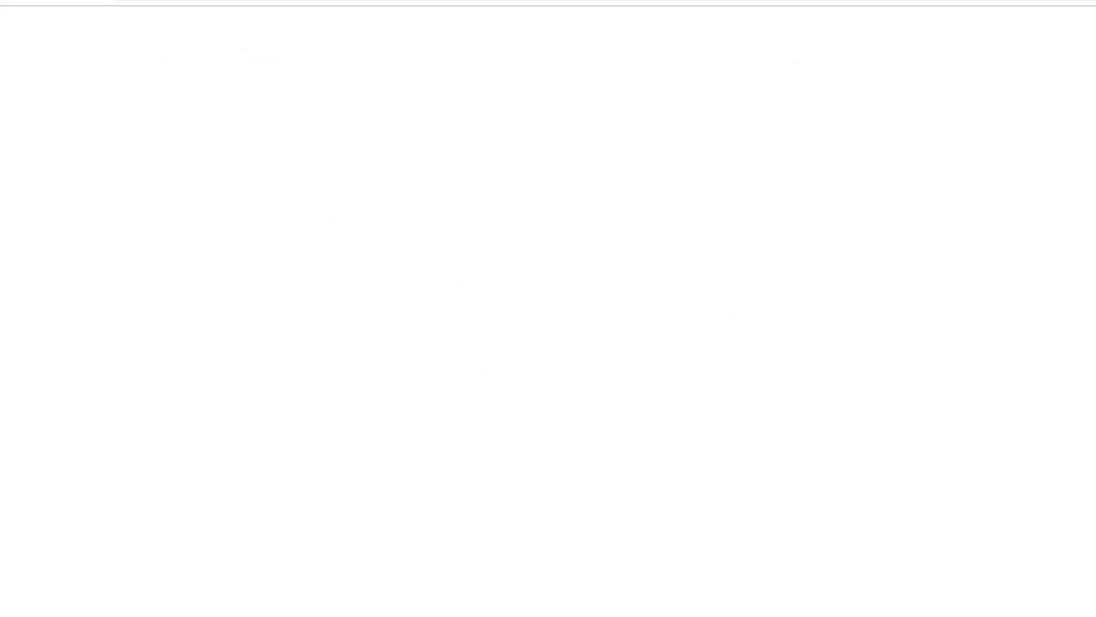
{"action": "mouse_move", "coordinate": [58, 130]}
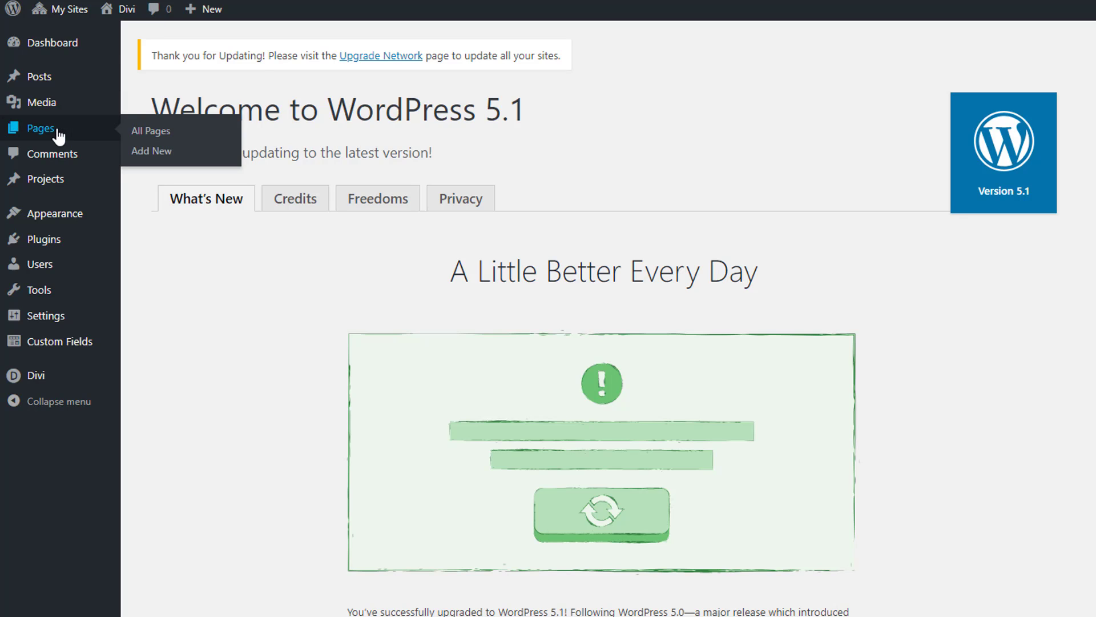
{"action": "left_click", "coordinate": [139, 152]}
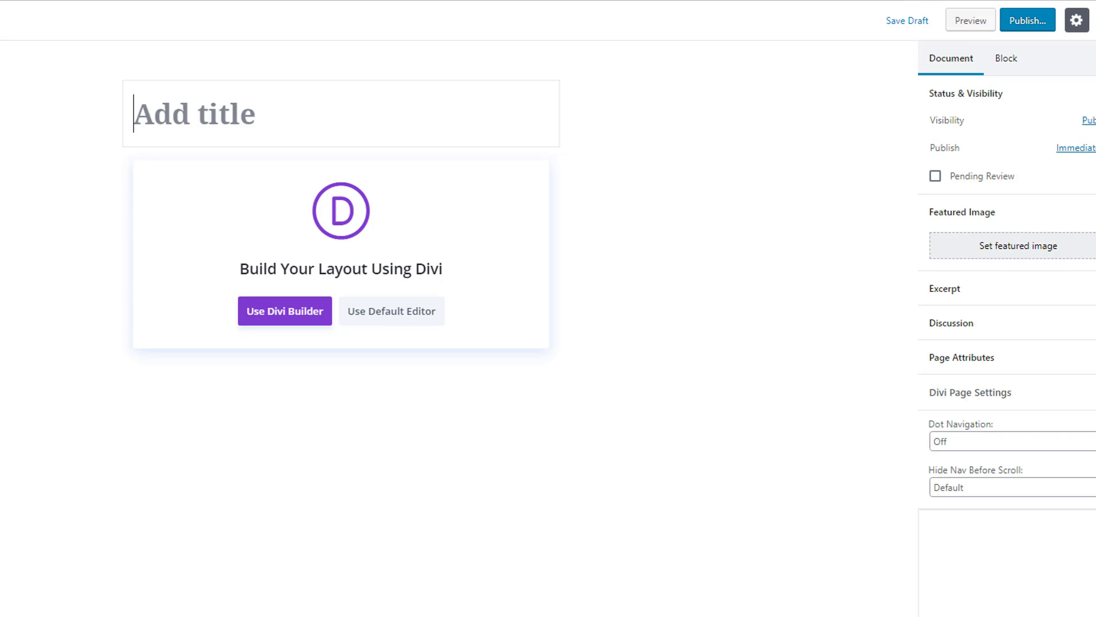
Title the new page "Home" and publish it.
{"action": "type", "text": "Home"}
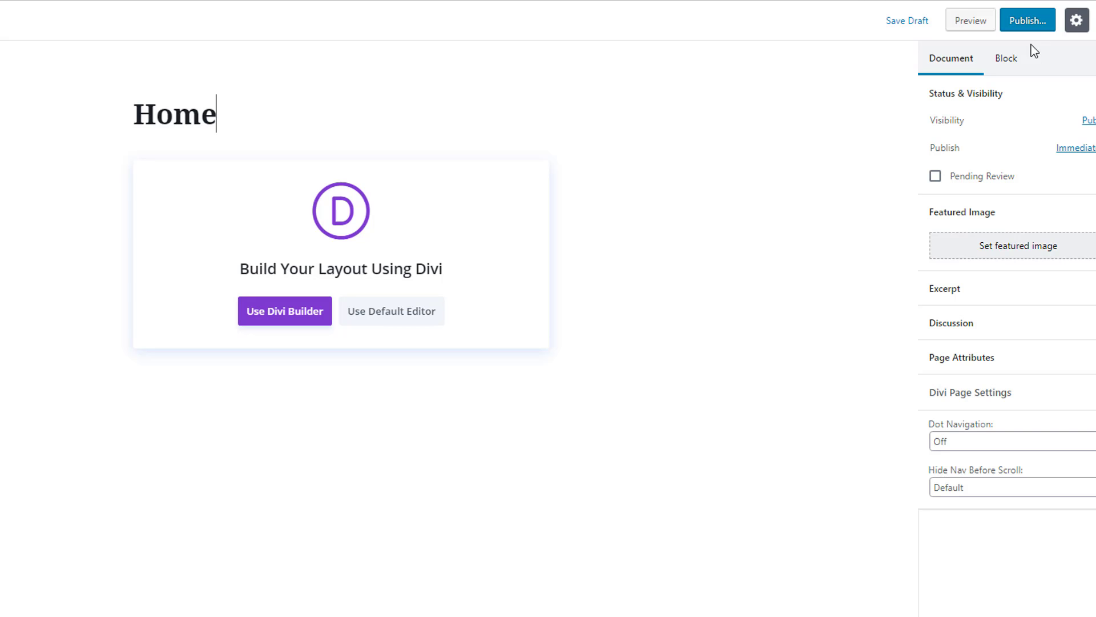
{"action": "left_click", "coordinate": [1028, 21]}
{"action": "left_click", "coordinate": [1026, 21]}
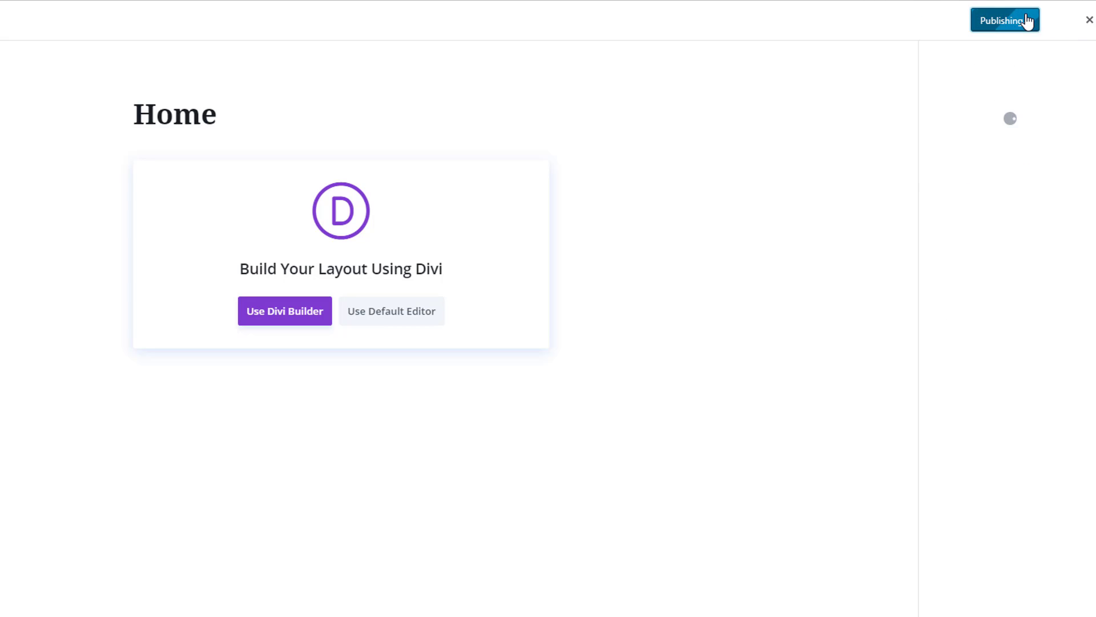
Launch the Divi Builder on the page and open the Professional CV pack among the premade layouts.
{"action": "left_click", "coordinate": [264, 315]}
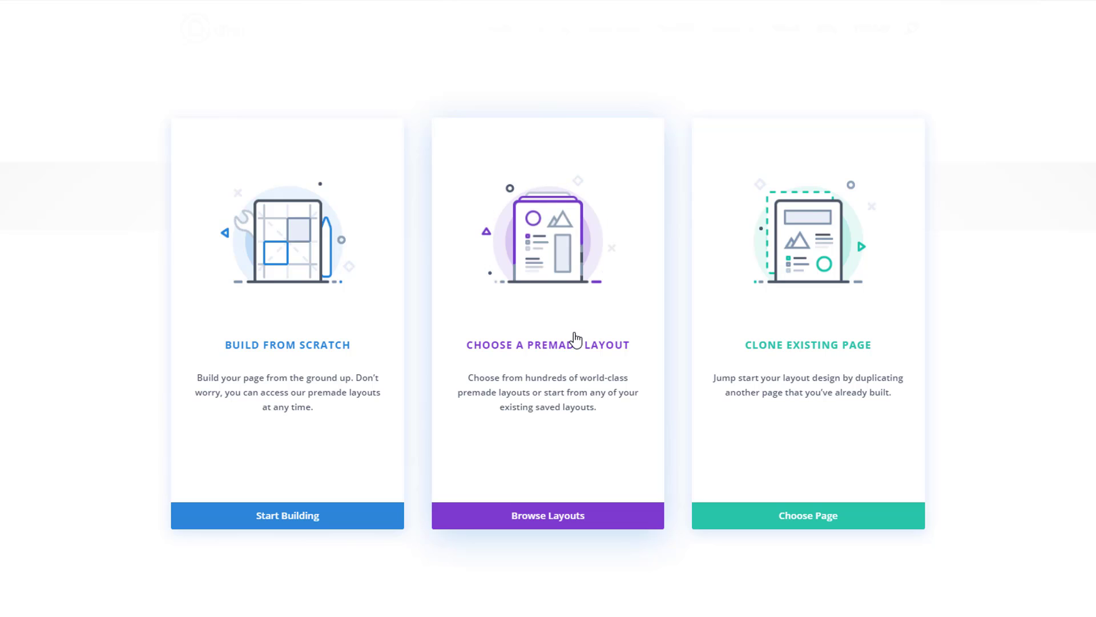
{"action": "left_click", "coordinate": [570, 516]}
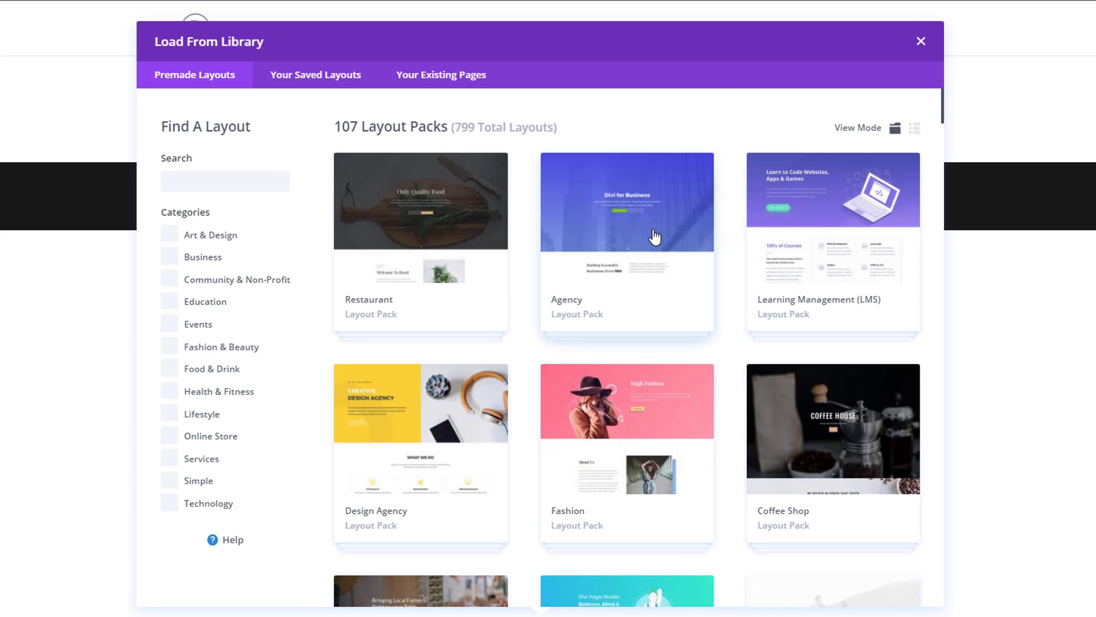
{"action": "scroll", "coordinate": [655, 236], "scroll_direction": "down", "scroll_amount": 10}
{"action": "scroll", "coordinate": [654, 235], "scroll_direction": "down", "scroll_amount": 15}
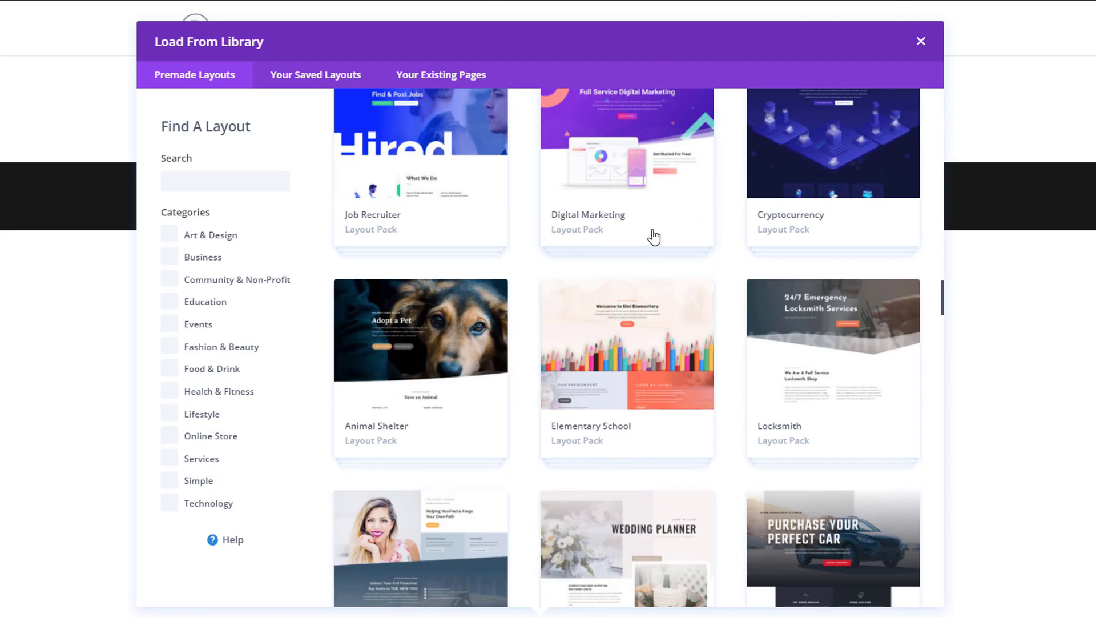
{"action": "scroll", "coordinate": [654, 236], "scroll_direction": "down", "scroll_amount": 15}
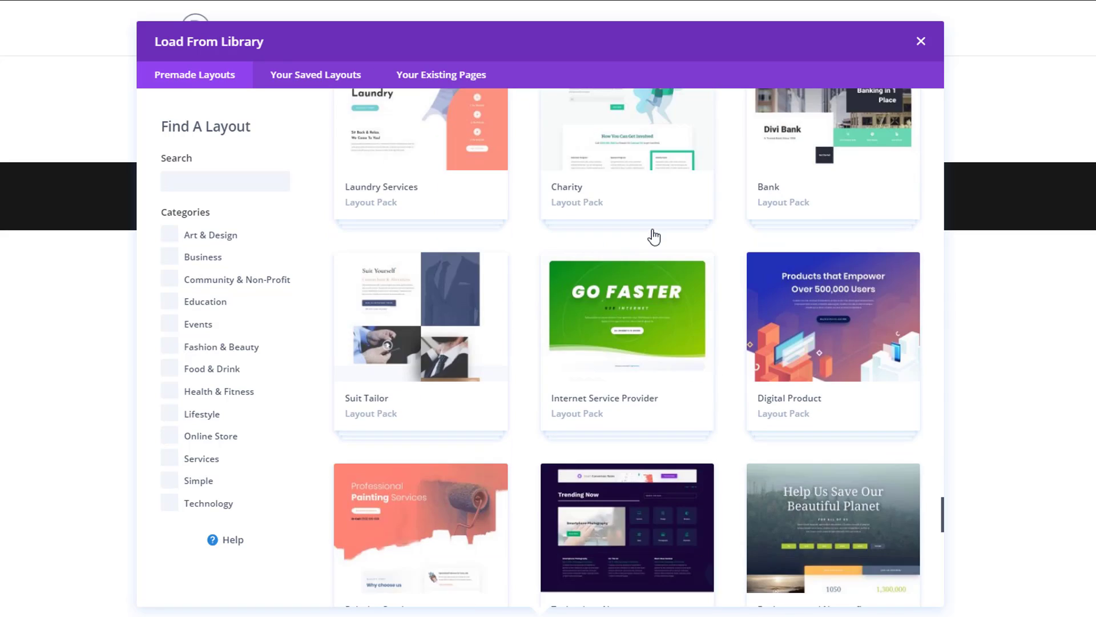
{"action": "scroll", "coordinate": [649, 247], "scroll_direction": "down", "scroll_amount": 5}
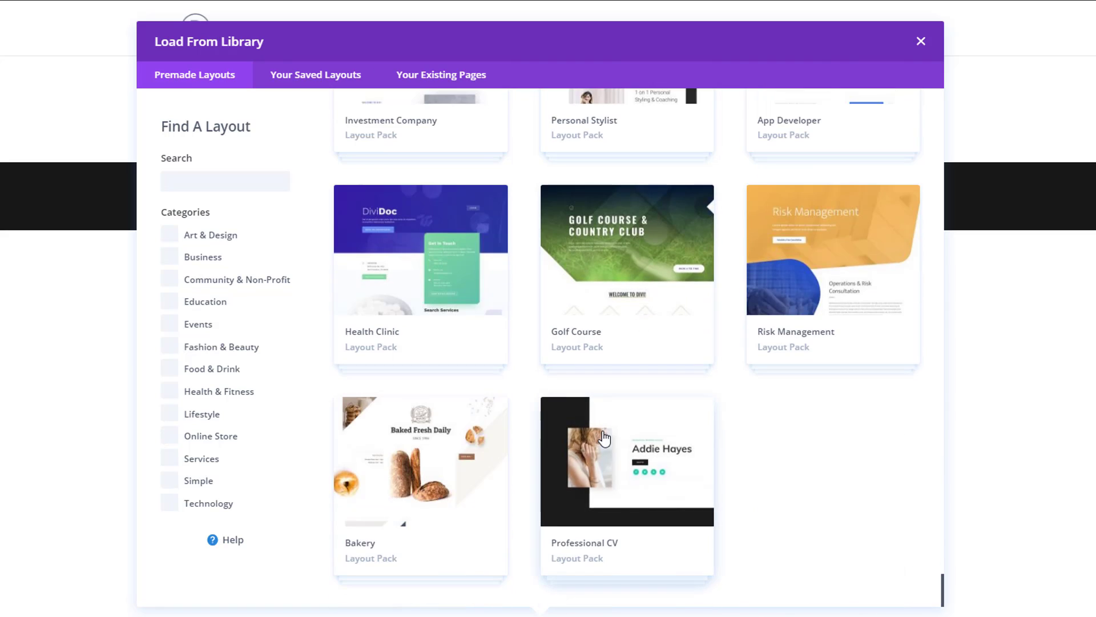
{"action": "left_click", "coordinate": [607, 439]}
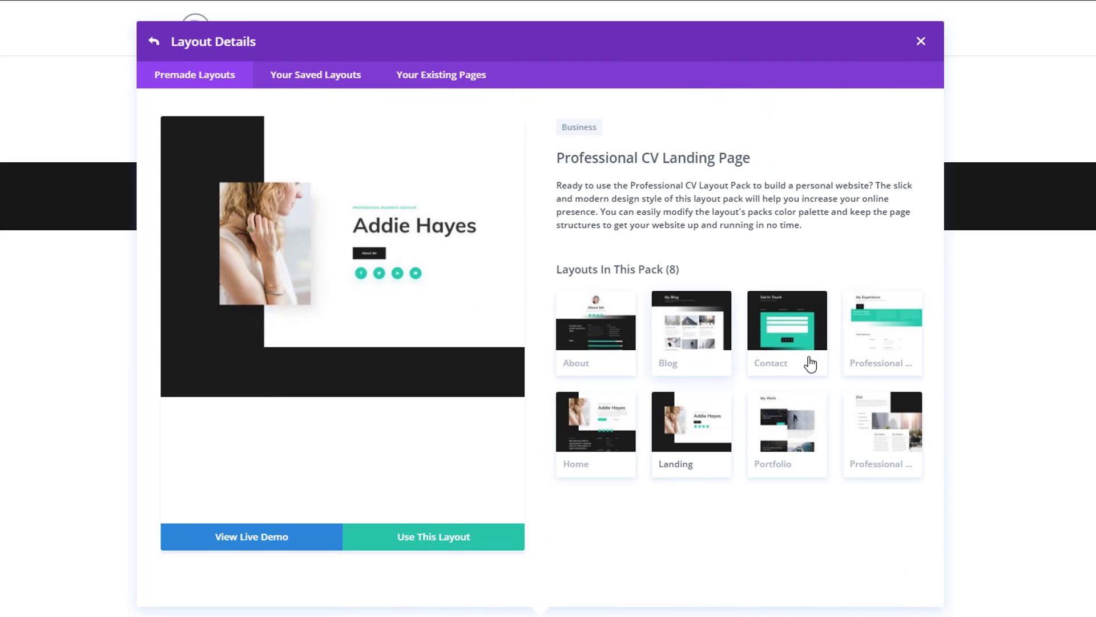
Load the Home layout of the Professional CV pack onto the page.
{"action": "left_click", "coordinate": [869, 345]}
{"action": "left_click", "coordinate": [791, 433]}
{"action": "left_click", "coordinate": [604, 420]}
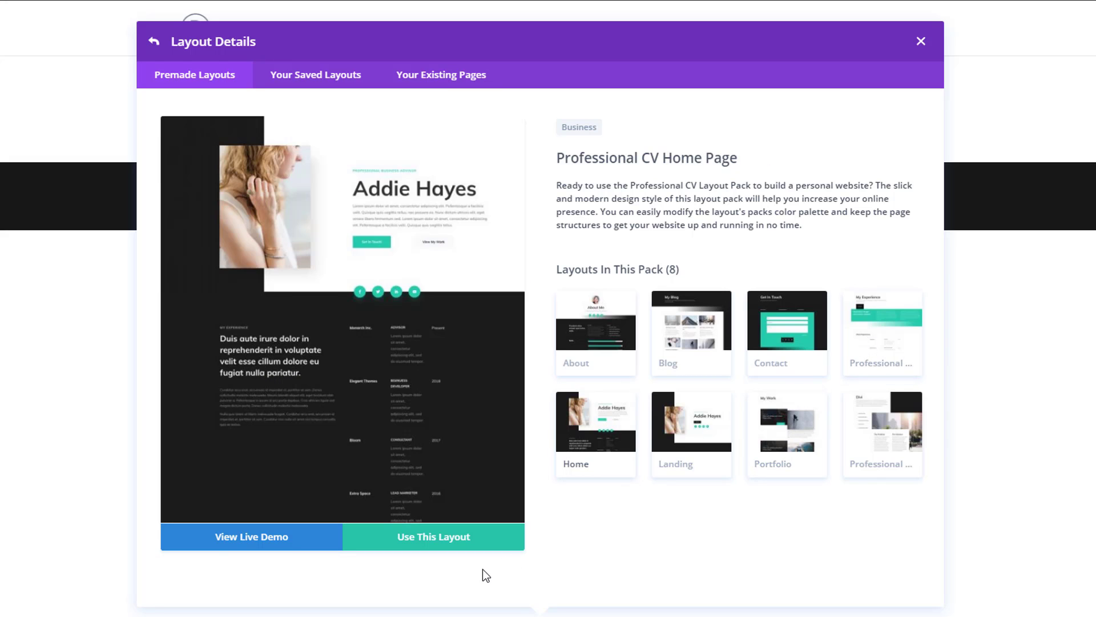
{"action": "left_click", "coordinate": [458, 547]}
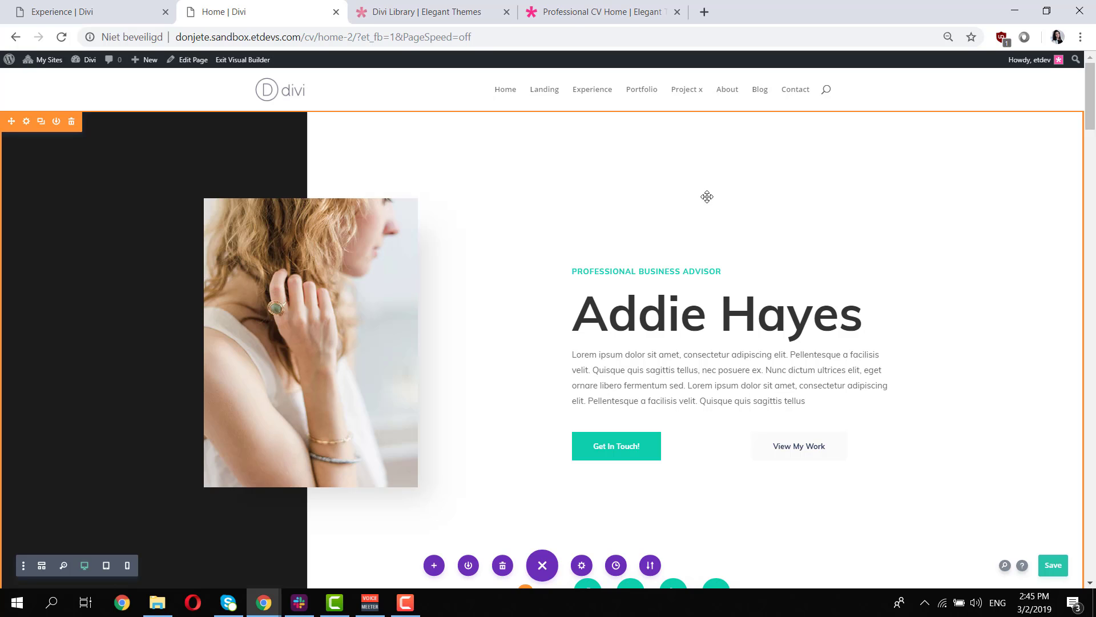
Review the loaded page down to its contact form and inspect the settings of the hero section's heading text module.
{"action": "scroll", "coordinate": [604, 247], "scroll_direction": "down", "scroll_amount": 10}
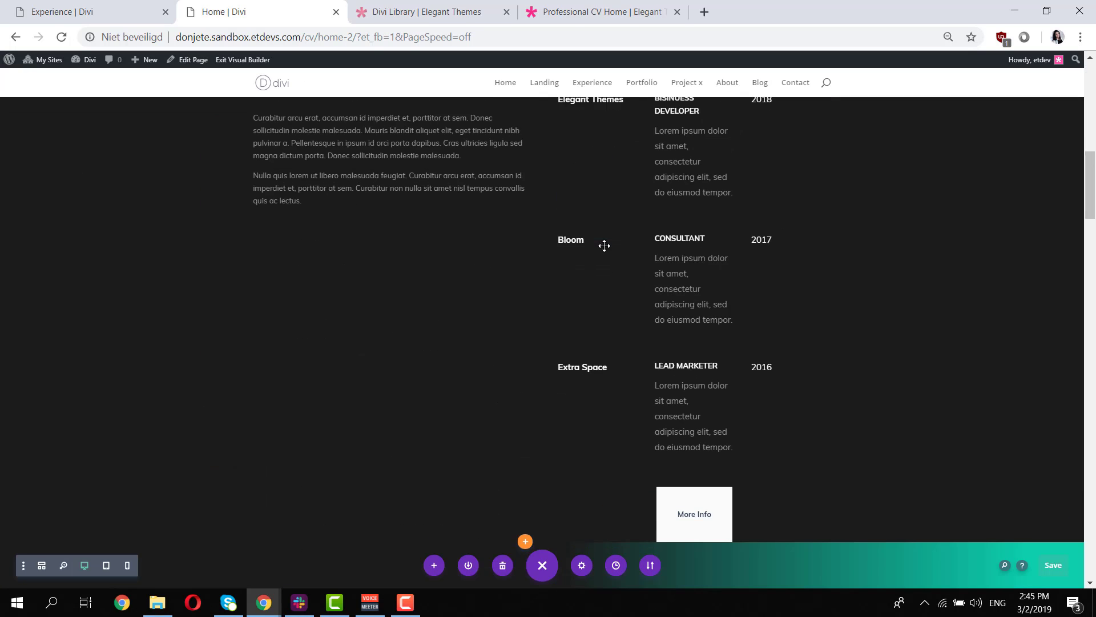
{"action": "scroll", "coordinate": [604, 245], "scroll_direction": "down", "scroll_amount": 20}
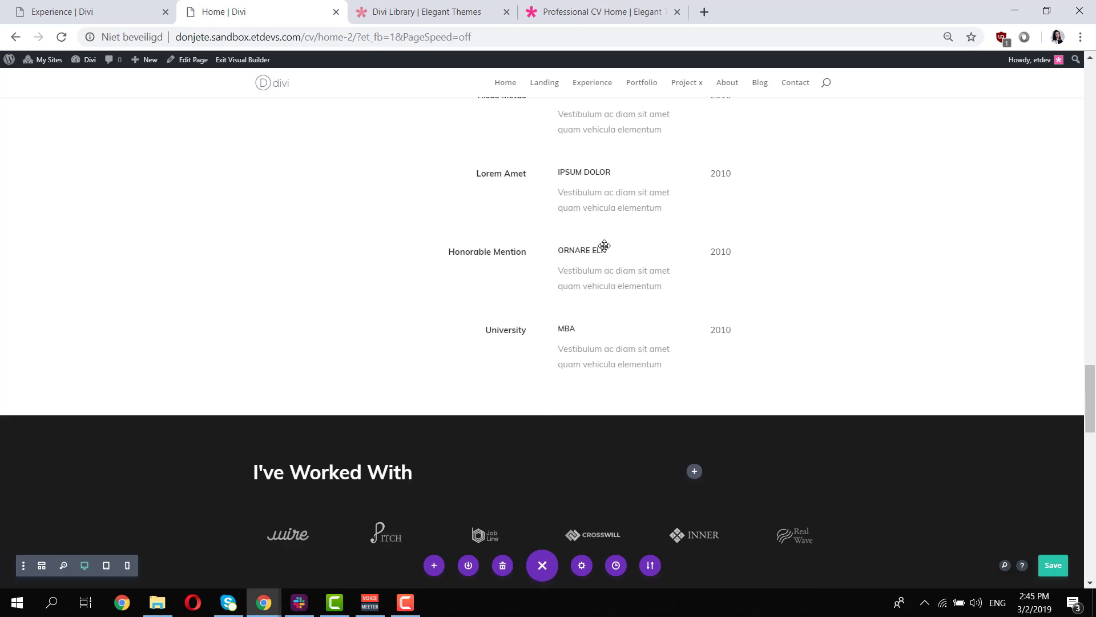
{"action": "scroll", "coordinate": [604, 245], "scroll_direction": "down", "scroll_amount": 15}
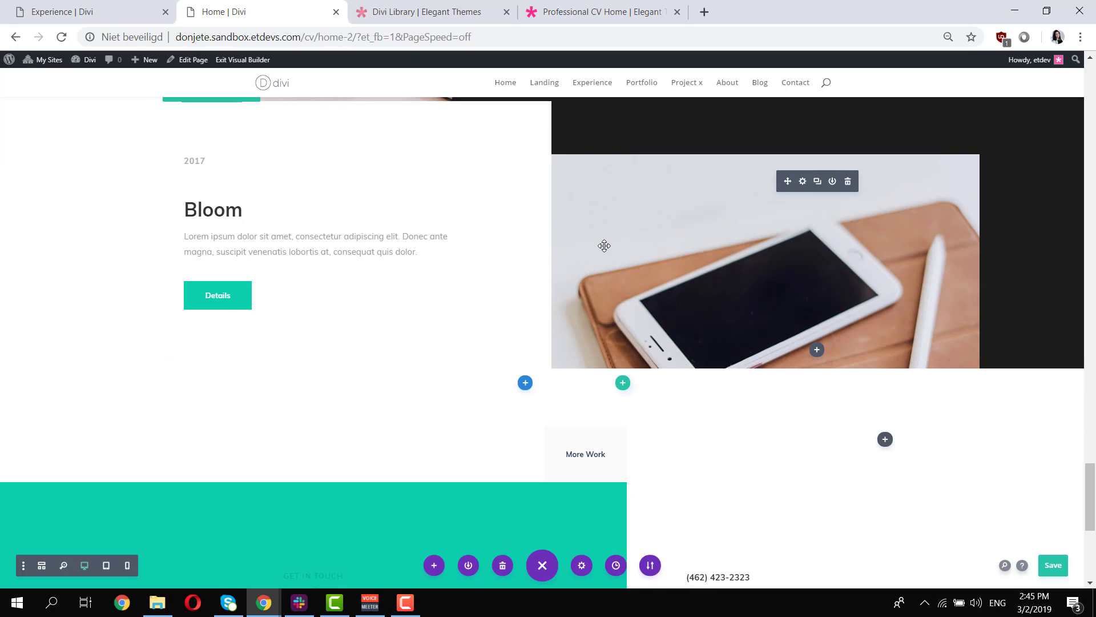
{"action": "scroll", "coordinate": [604, 245], "scroll_direction": "down", "scroll_amount": 5}
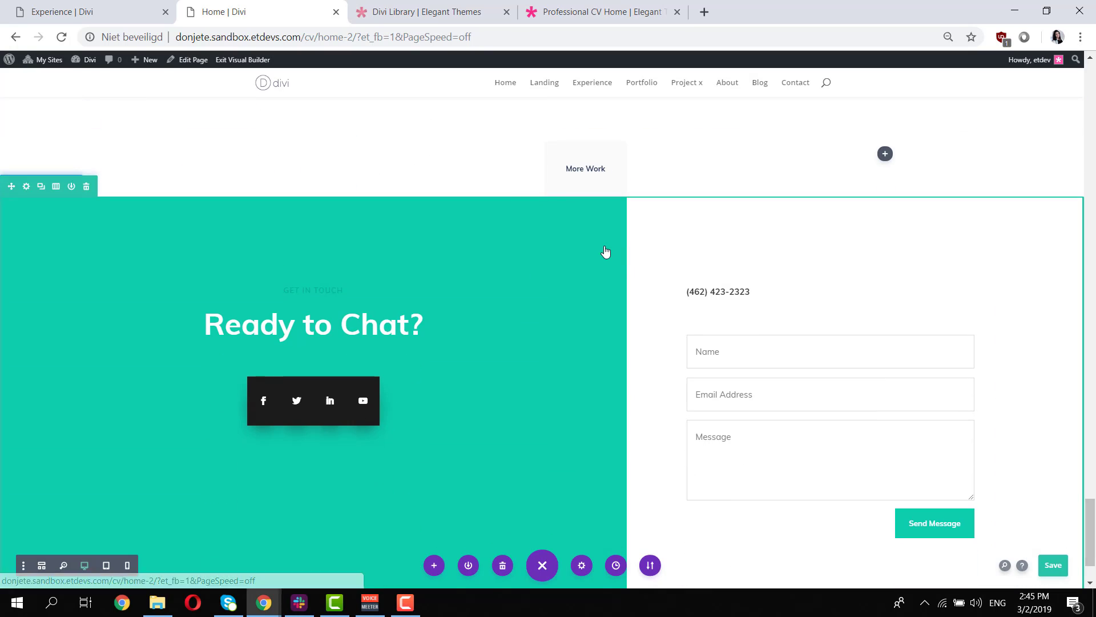
{"action": "scroll", "coordinate": [606, 252], "scroll_direction": "down", "scroll_amount": 2}
{"action": "scroll", "coordinate": [604, 245], "scroll_direction": "up", "scroll_amount": 20}
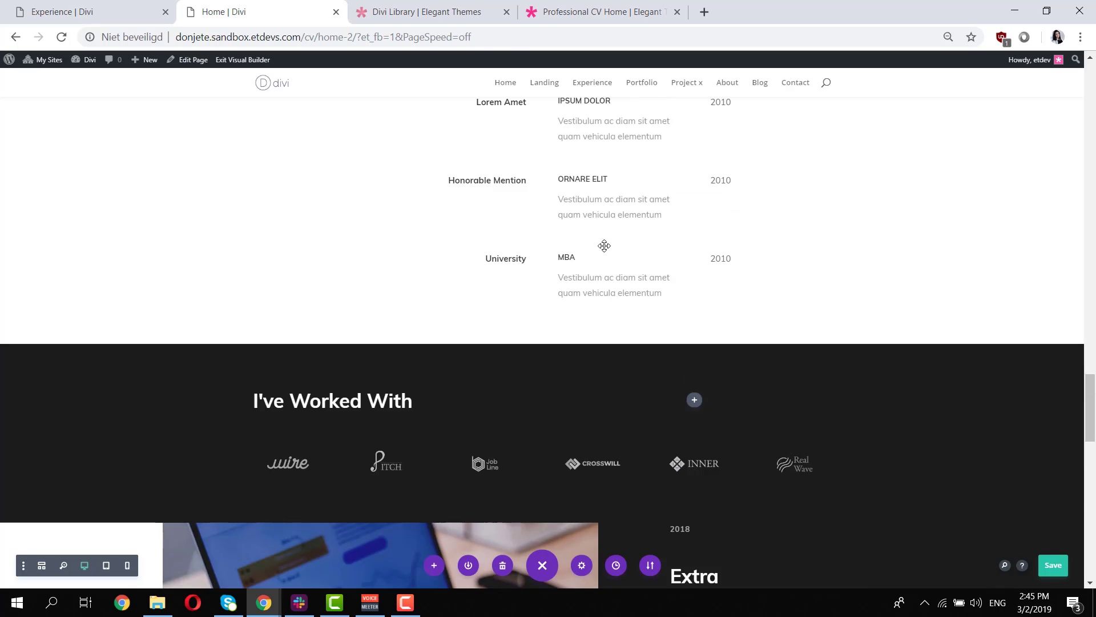
{"action": "scroll", "coordinate": [604, 246], "scroll_direction": "up", "scroll_amount": 20}
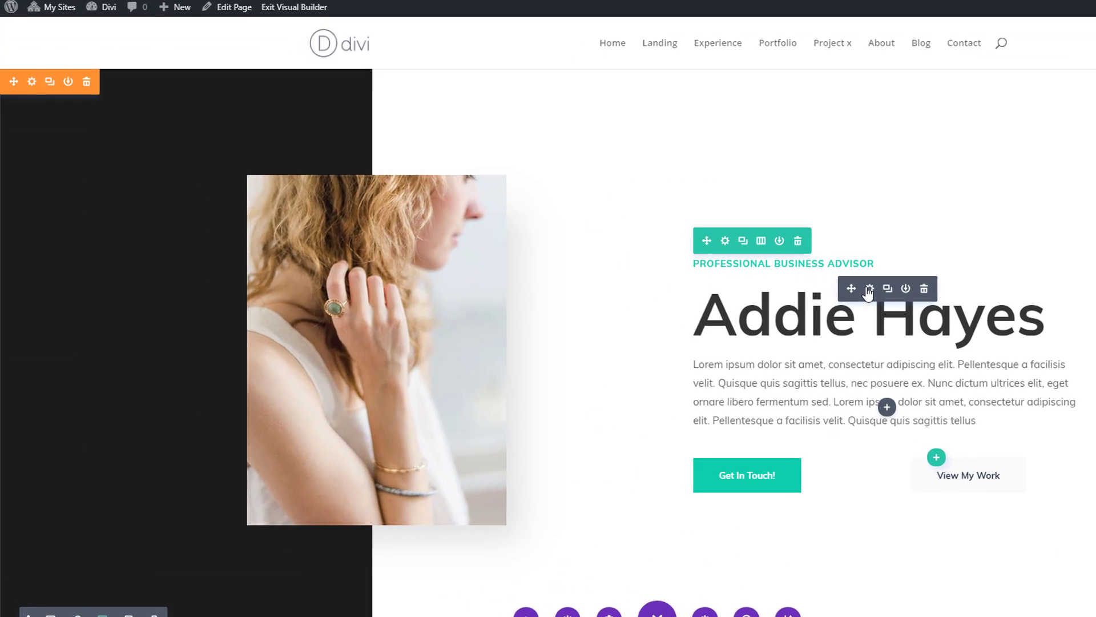
{"action": "left_click", "coordinate": [718, 292]}
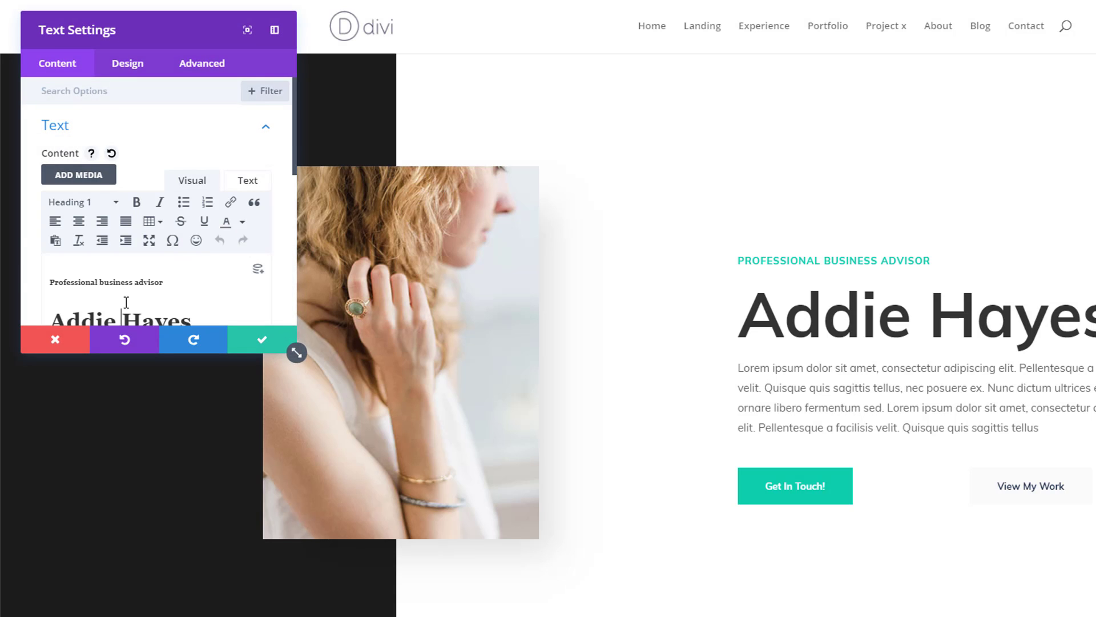
{"action": "left_click", "coordinate": [279, 346]}
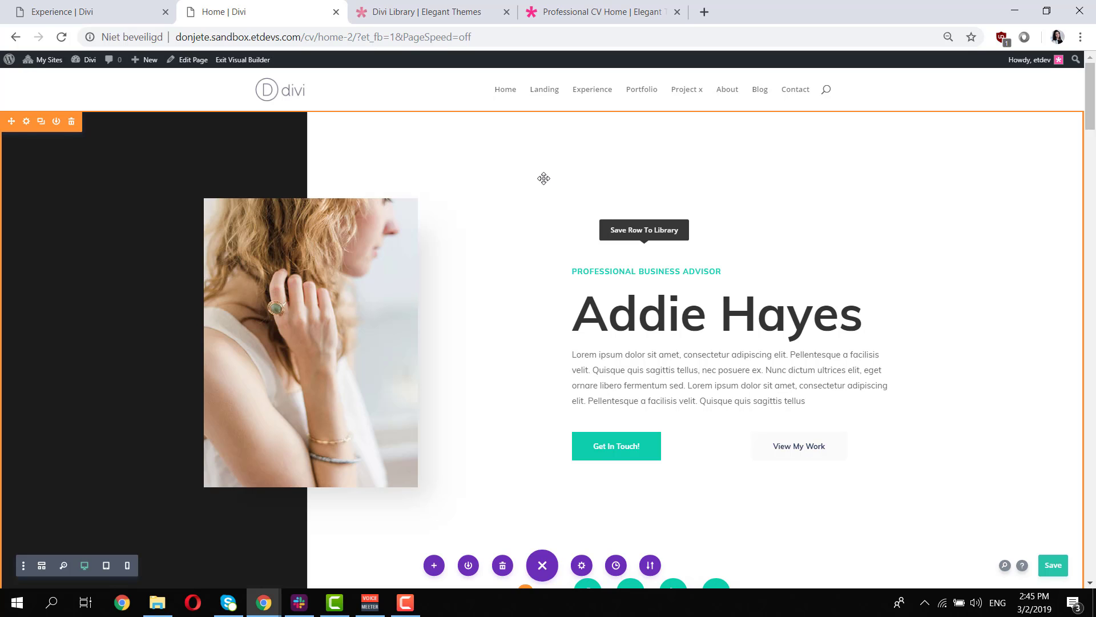
{"action": "scroll", "coordinate": [521, 190], "scroll_direction": "down", "scroll_amount": 3}
{"action": "scroll", "coordinate": [522, 191], "scroll_direction": "up", "scroll_amount": 3}
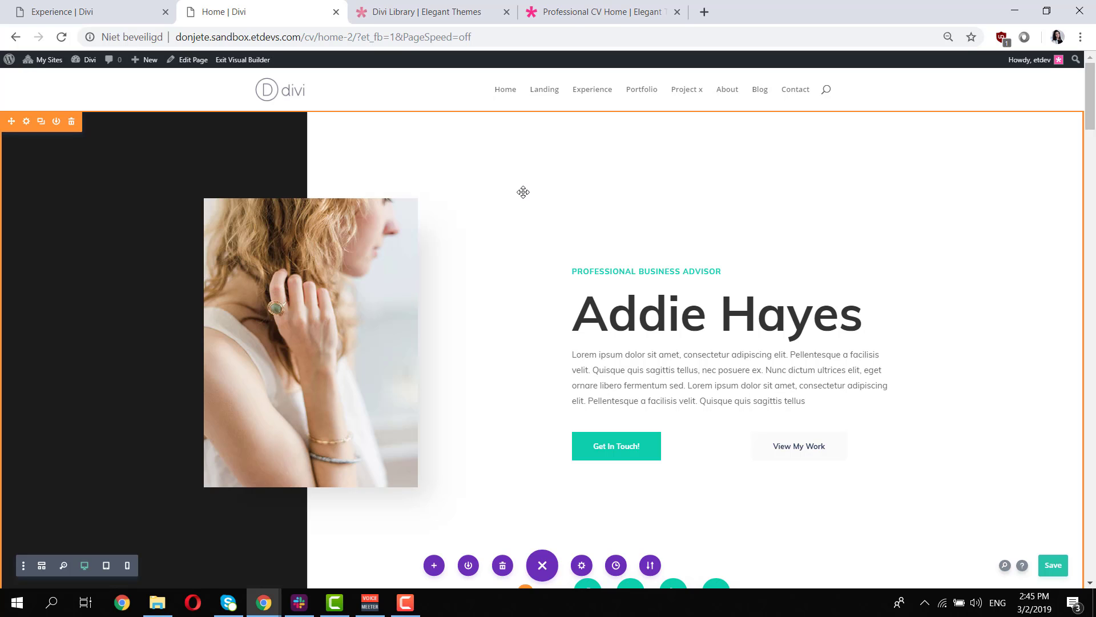
{"action": "scroll", "coordinate": [646, 196], "scroll_direction": "down", "scroll_amount": 10}
{"action": "scroll", "coordinate": [653, 199], "scroll_direction": "up", "scroll_amount": 6}
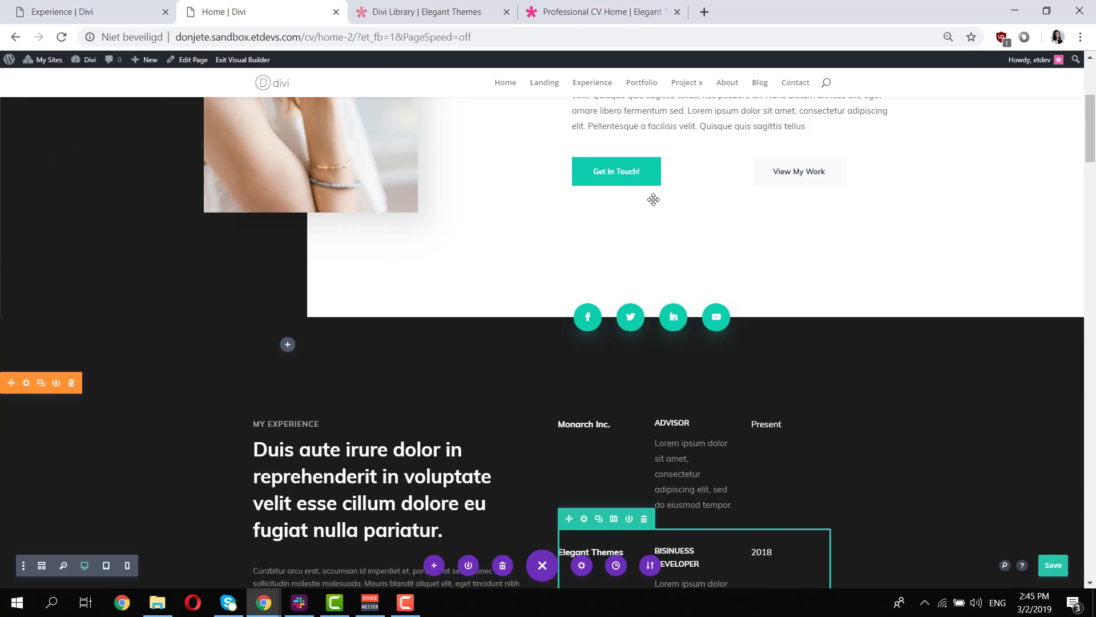
{"action": "scroll", "coordinate": [653, 199], "scroll_direction": "up", "scroll_amount": 2}
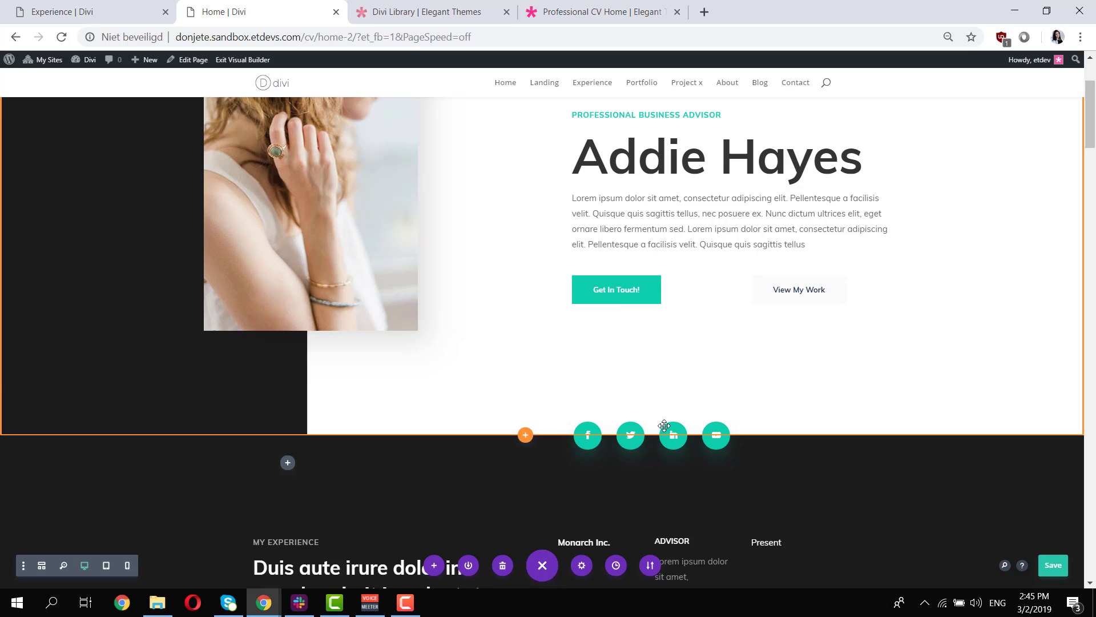
{"action": "scroll", "coordinate": [839, 463], "scroll_direction": "up", "scroll_amount": 3}
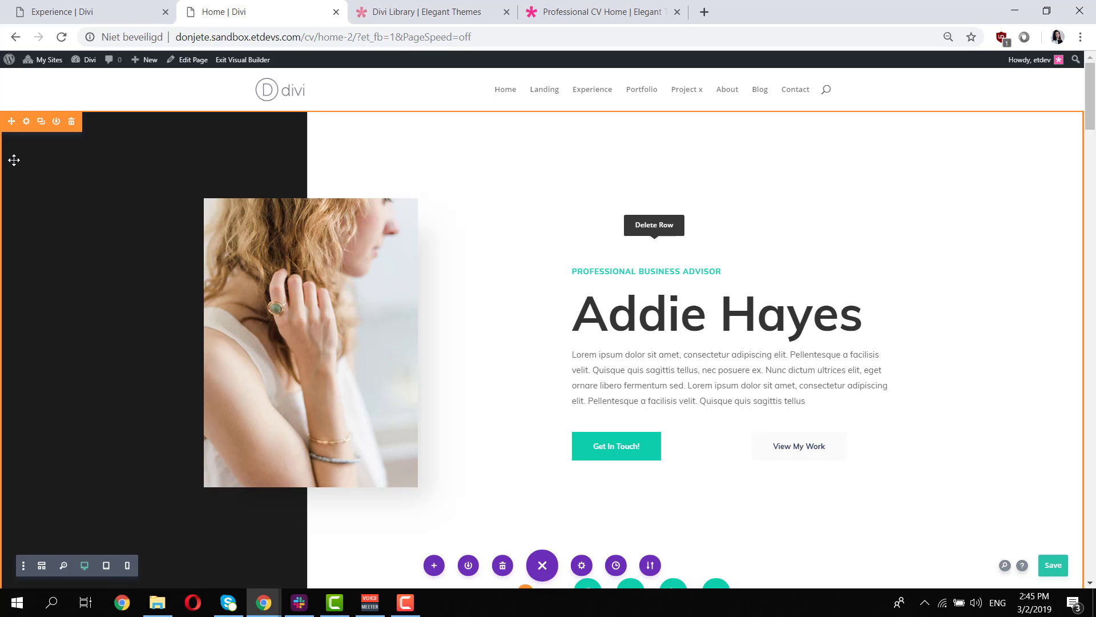
In the hero section's background settings, start Find & Replace for the Column 1 gradient start color.
{"action": "left_click", "coordinate": [25, 123]}
{"action": "left_click_drag", "start_coordinate": [121, 100], "coordinate": [498, 148]}
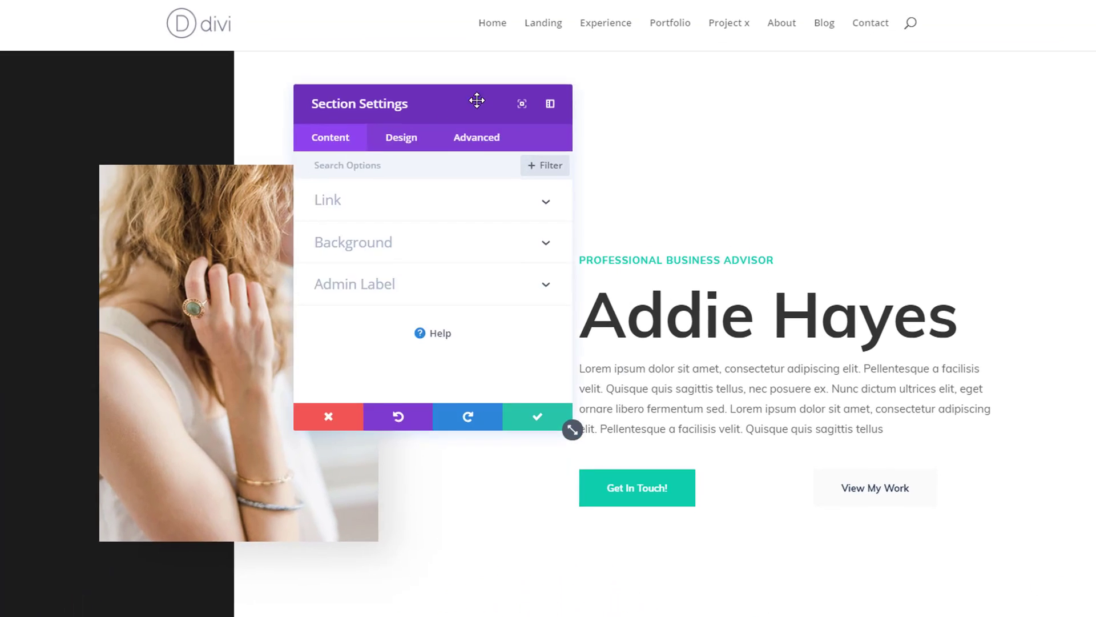
{"action": "left_click", "coordinate": [459, 225]}
{"action": "scroll", "coordinate": [461, 226], "scroll_direction": "down", "scroll_amount": 7}
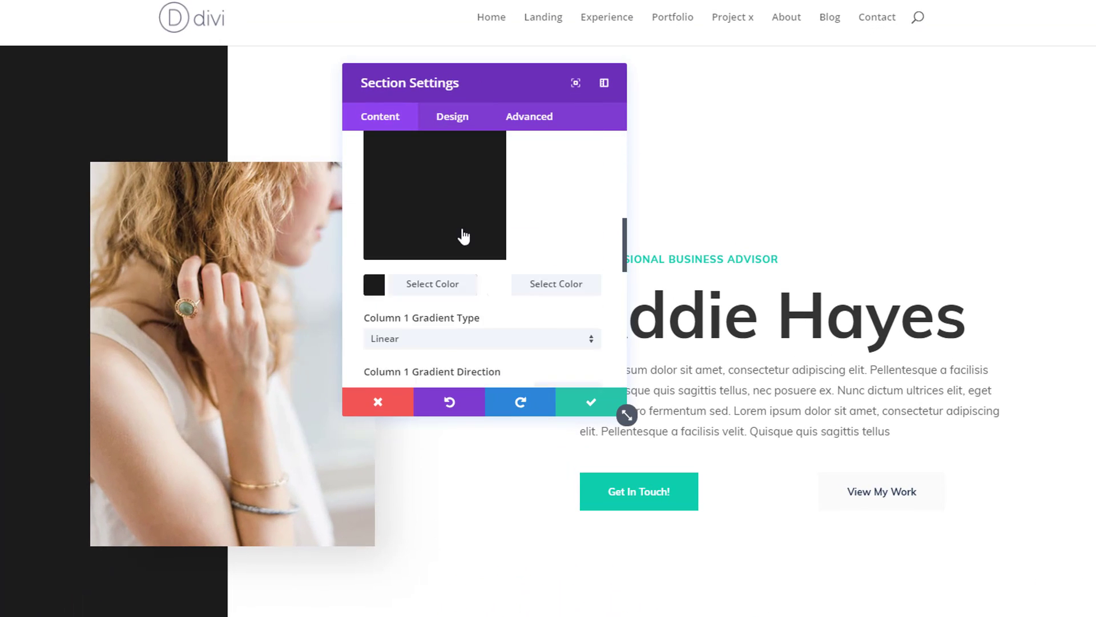
{"action": "scroll", "coordinate": [463, 243], "scroll_direction": "up", "scroll_amount": 3}
{"action": "scroll", "coordinate": [523, 259], "scroll_direction": "down", "scroll_amount": 3}
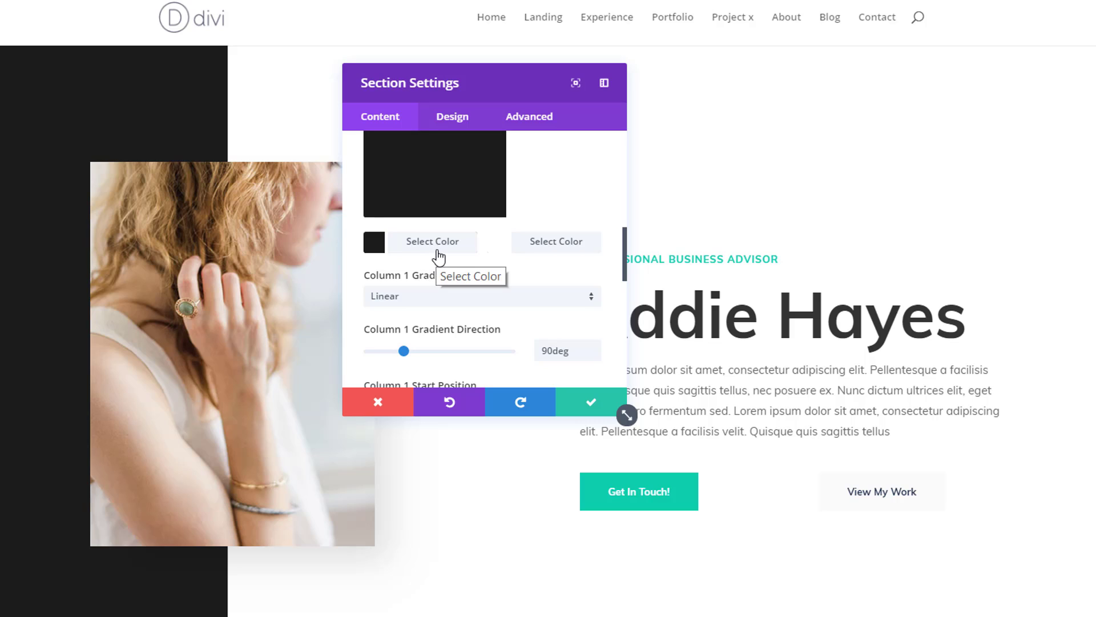
{"action": "right_click", "coordinate": [438, 255]}
{"action": "left_click", "coordinate": [434, 223]}
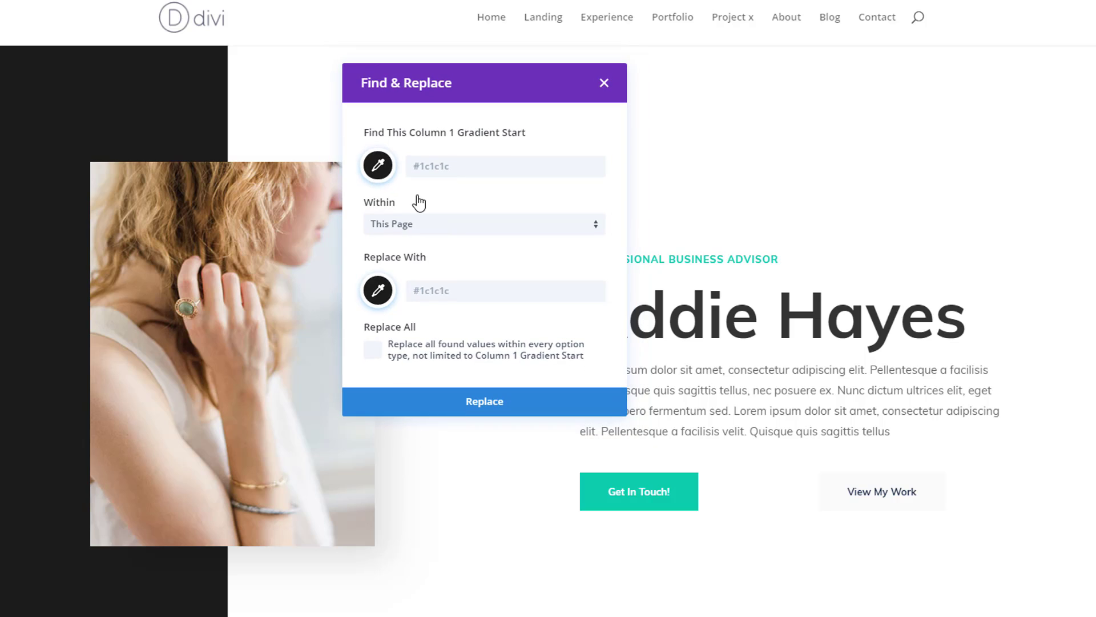
Replace the color #1c1c1c with #6c0aff across this page, covering every option type, and close the section settings.
{"action": "left_click", "coordinate": [378, 290]}
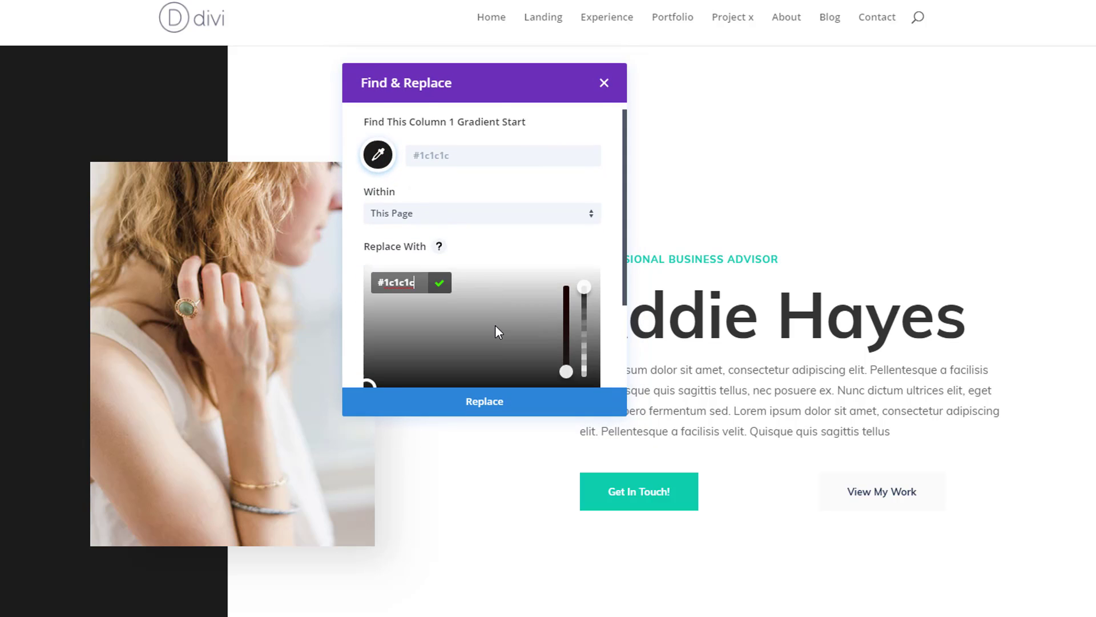
{"action": "scroll", "coordinate": [498, 331], "scroll_direction": "down", "scroll_amount": 2}
{"action": "left_click", "coordinate": [549, 289]}
{"action": "left_click_drag", "start_coordinate": [522, 176], "coordinate": [538, 140]}
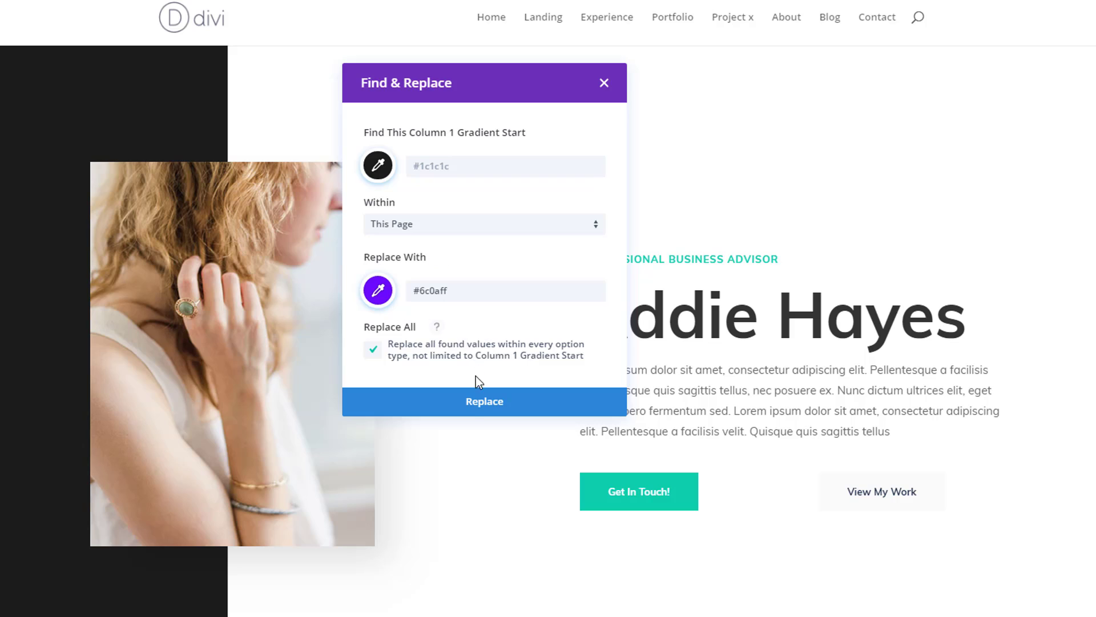
{"action": "left_click", "coordinate": [467, 410]}
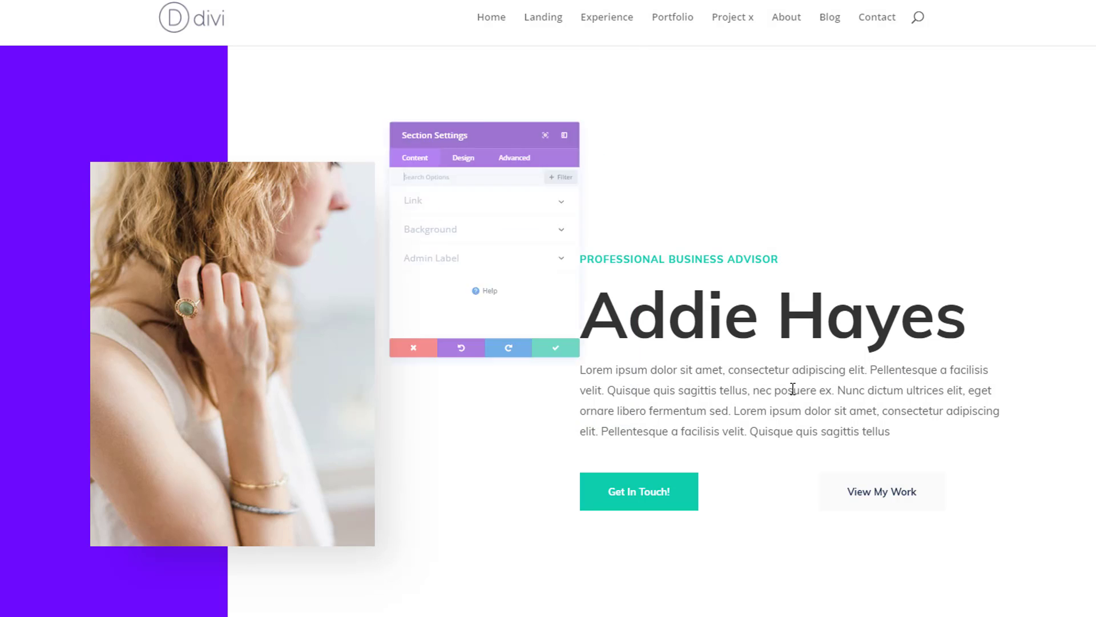
{"action": "left_click", "coordinate": [605, 404]}
Examine the page's sections down to the contact form to check where the replaced color is applied.
{"action": "scroll", "coordinate": [844, 331], "scroll_direction": "down", "scroll_amount": 20}
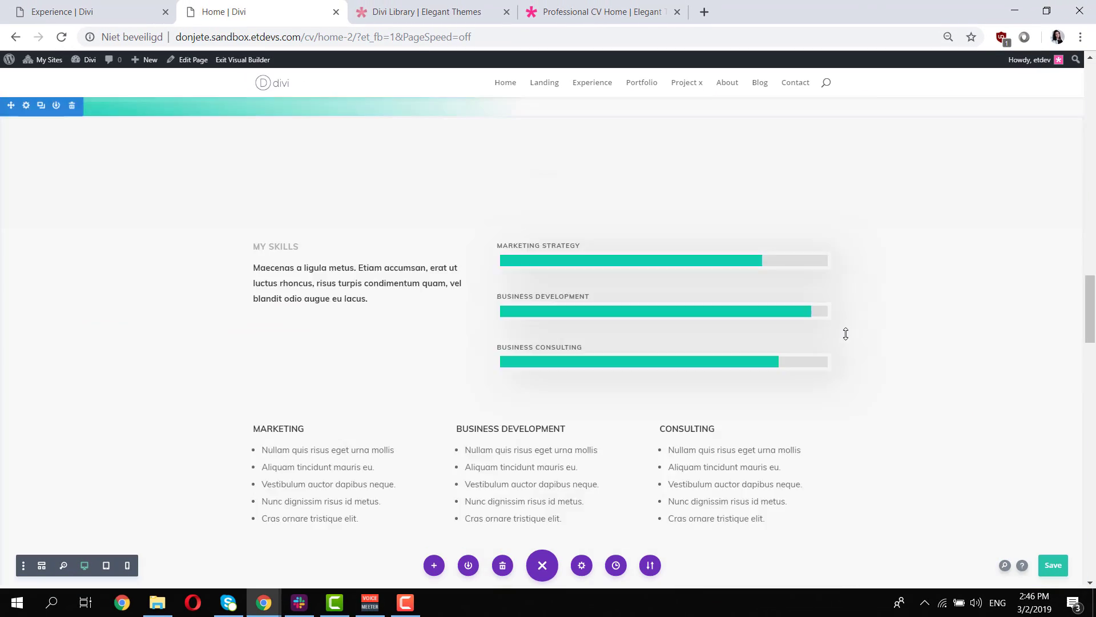
{"action": "scroll", "coordinate": [845, 332], "scroll_direction": "down", "scroll_amount": 20}
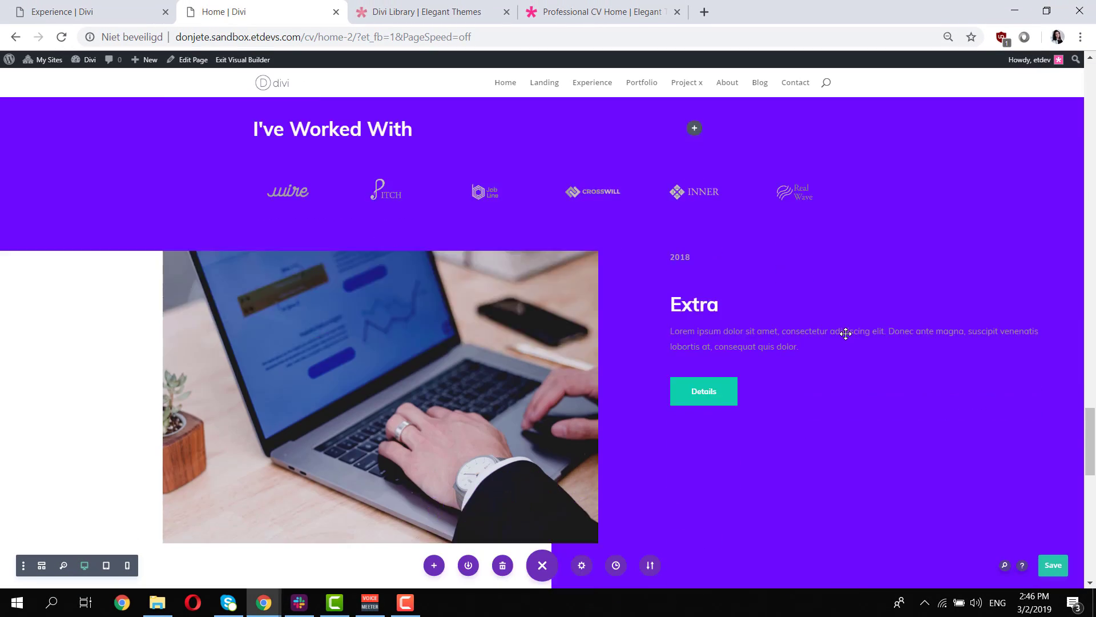
{"action": "scroll", "coordinate": [370, 332], "scroll_direction": "up", "scroll_amount": 3}
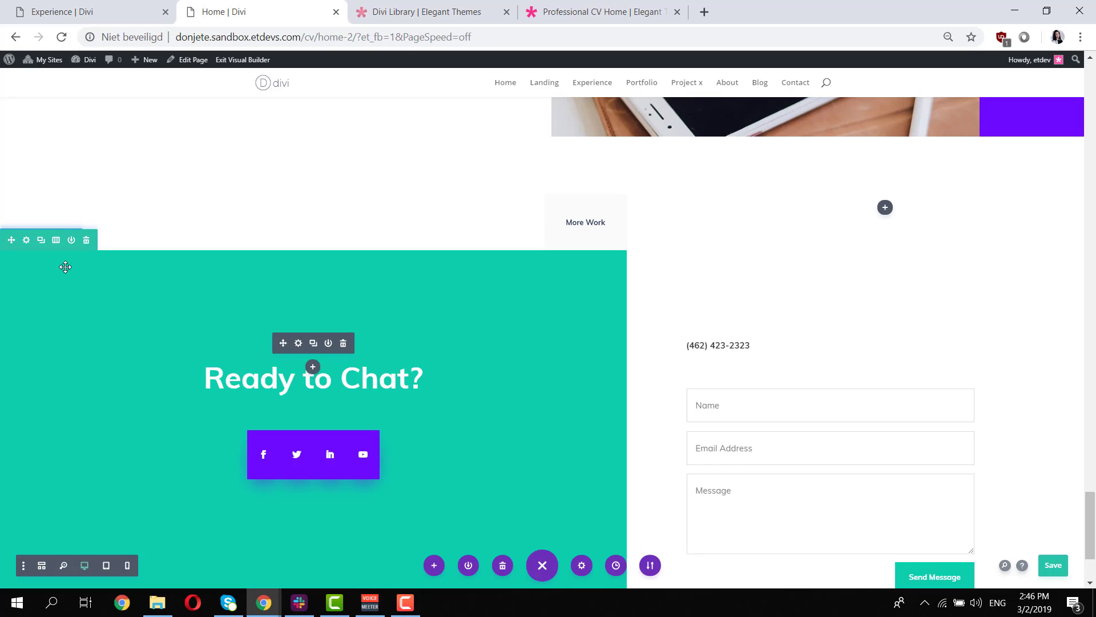
{"action": "scroll", "coordinate": [482, 243], "scroll_direction": "up", "scroll_amount": 3}
{"action": "scroll", "coordinate": [189, 346], "scroll_direction": "down", "scroll_amount": 3}
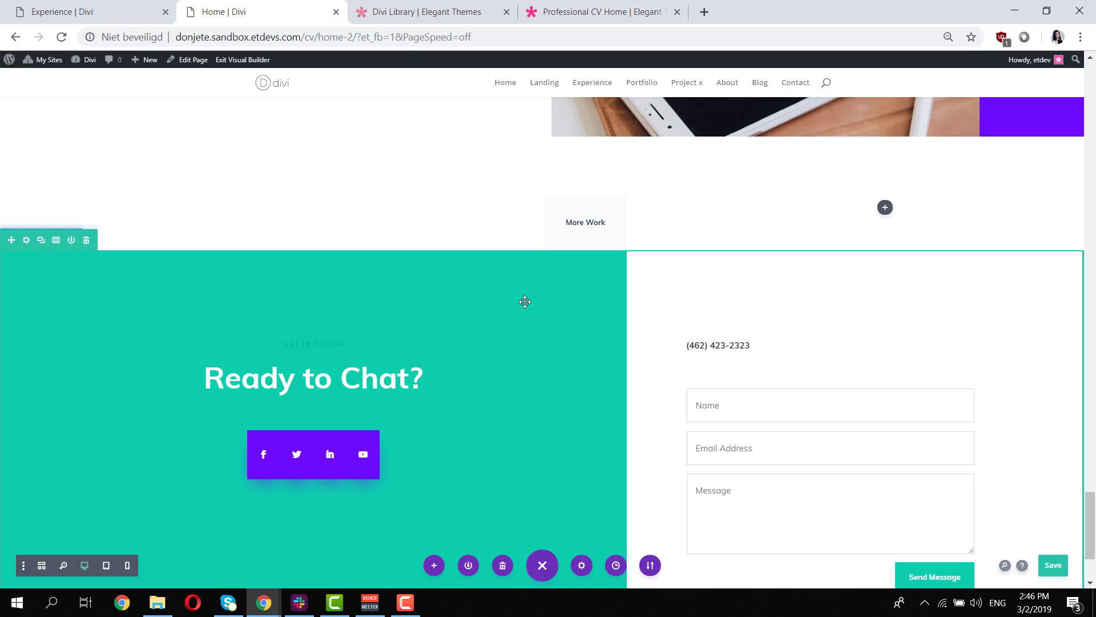
{"action": "scroll", "coordinate": [524, 302], "scroll_direction": "up", "scroll_amount": 3}
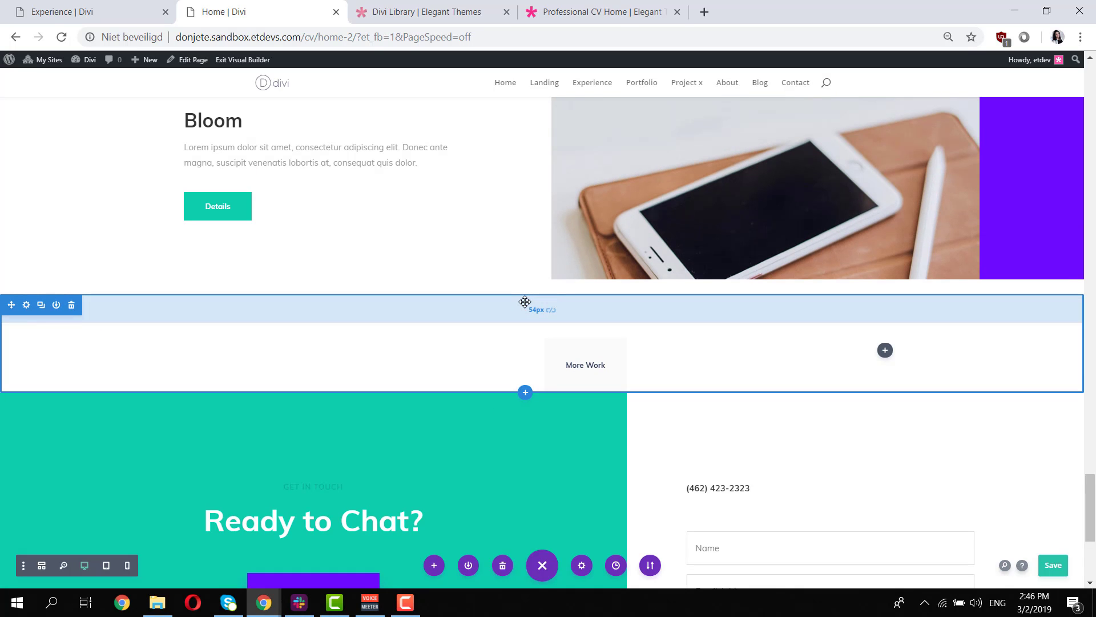
{"action": "scroll", "coordinate": [524, 302], "scroll_direction": "up", "scroll_amount": 2}
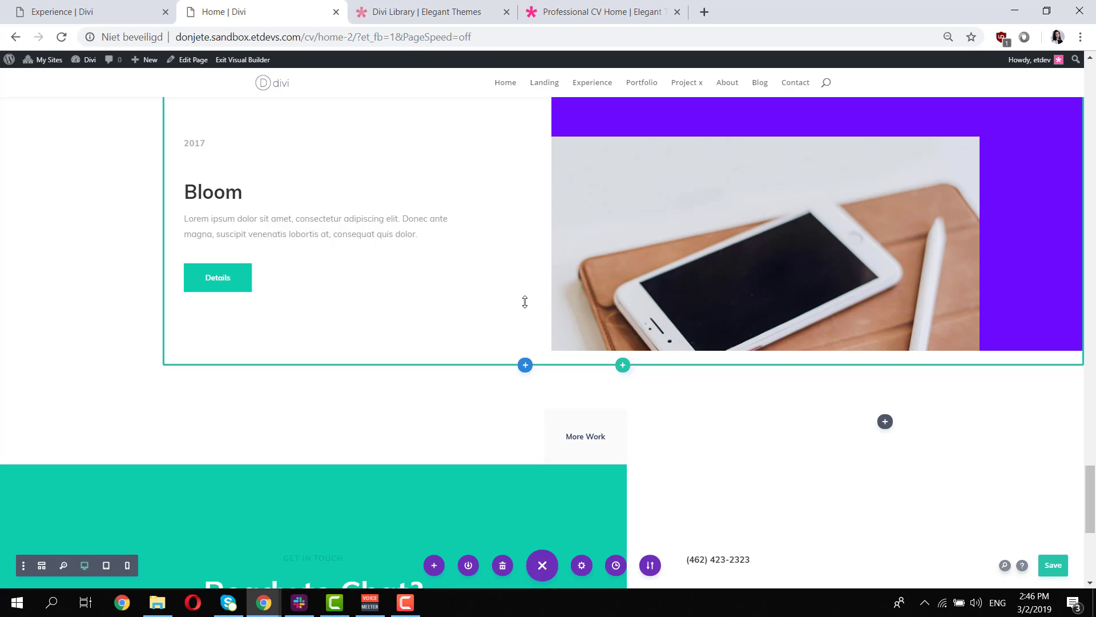